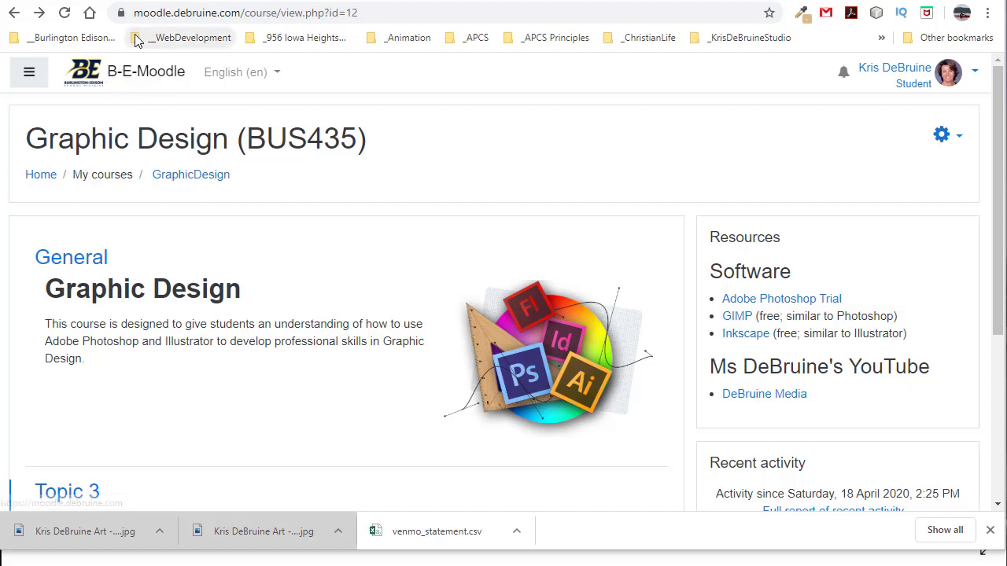
Scroll the BUS435 course page down to the Week 1: Canva - Facebook Cover assignment in Topic 3.
left_click_drag(134, 13, 242, 13)
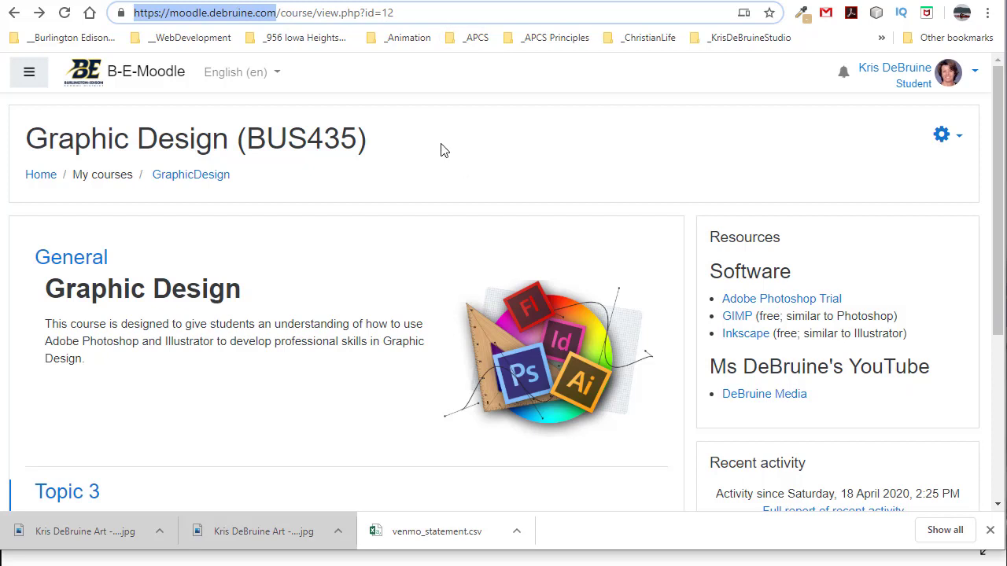
left_click(422, 81)
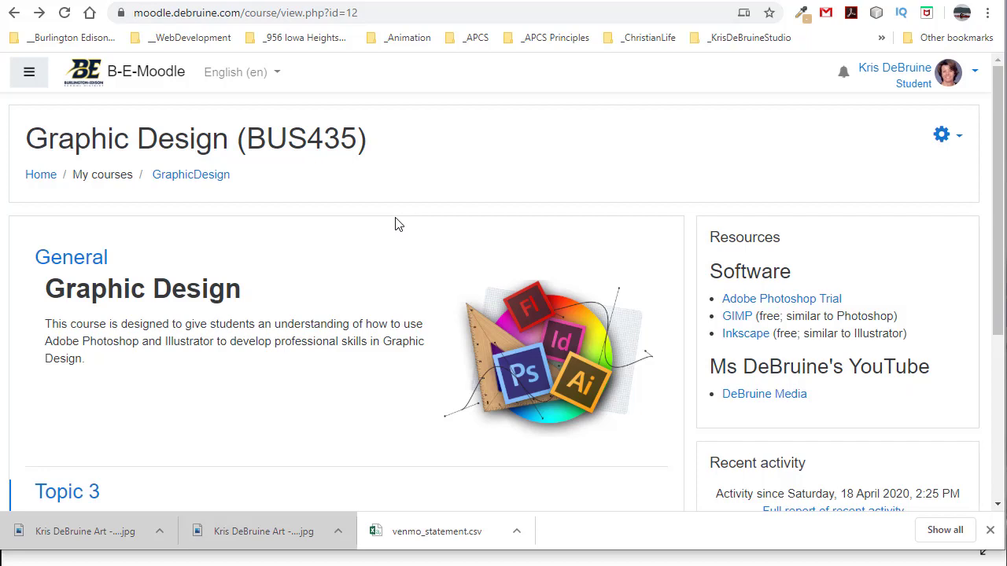
scroll(393, 236, "down", 1)
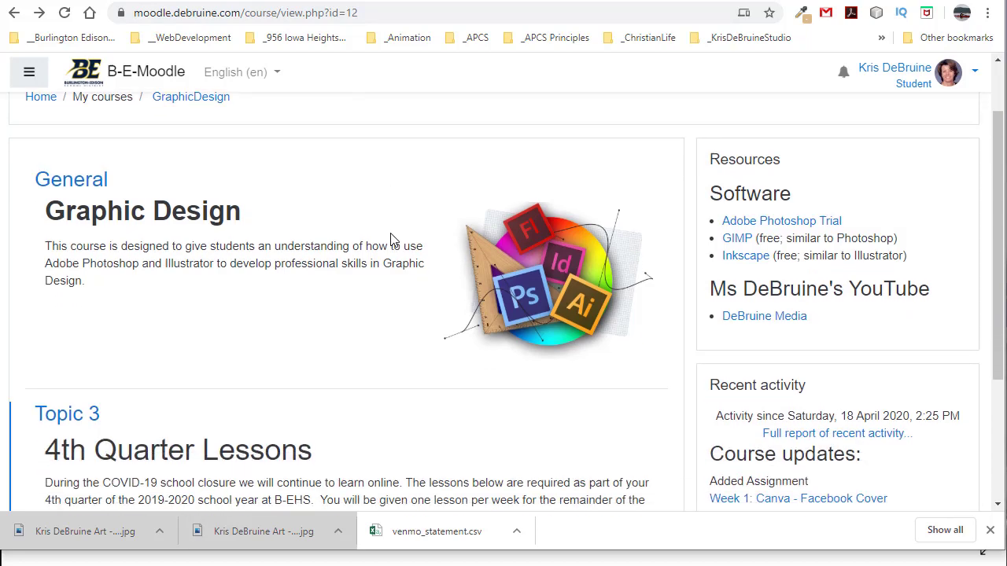
scroll(394, 240, "down", 3)
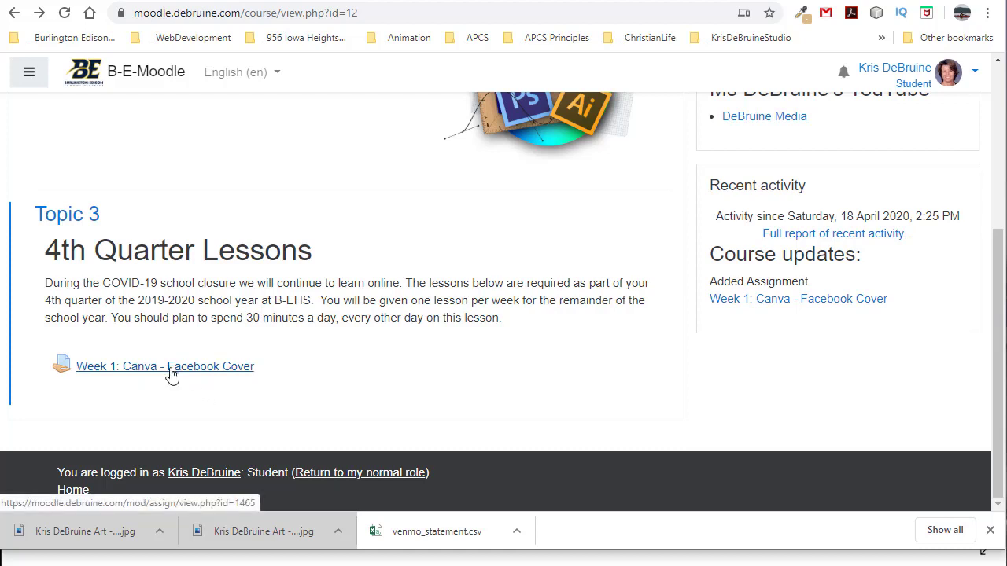
left_click(172, 374)
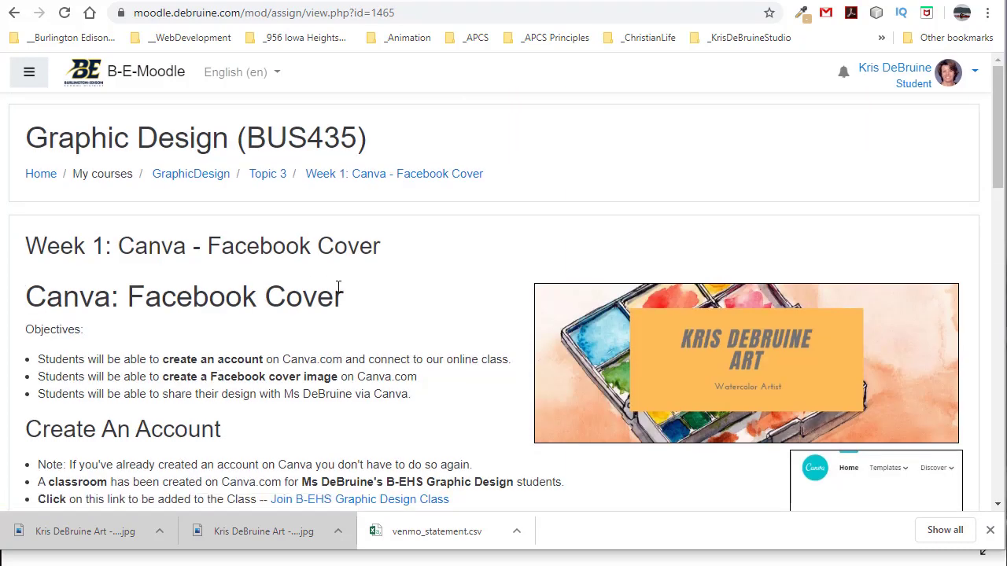
scroll(695, 234, "down", 1)
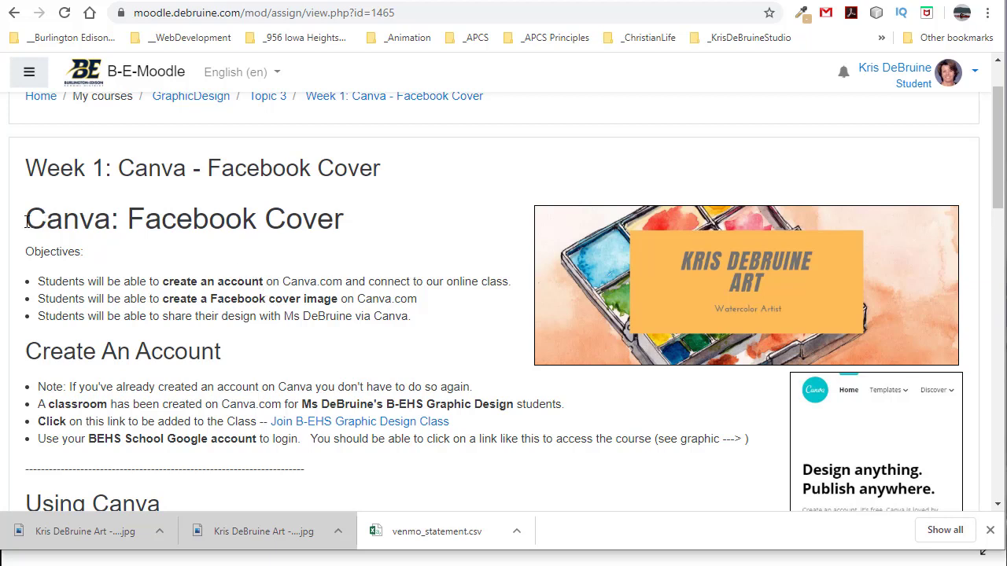
left_click_drag(27, 222, 122, 219)
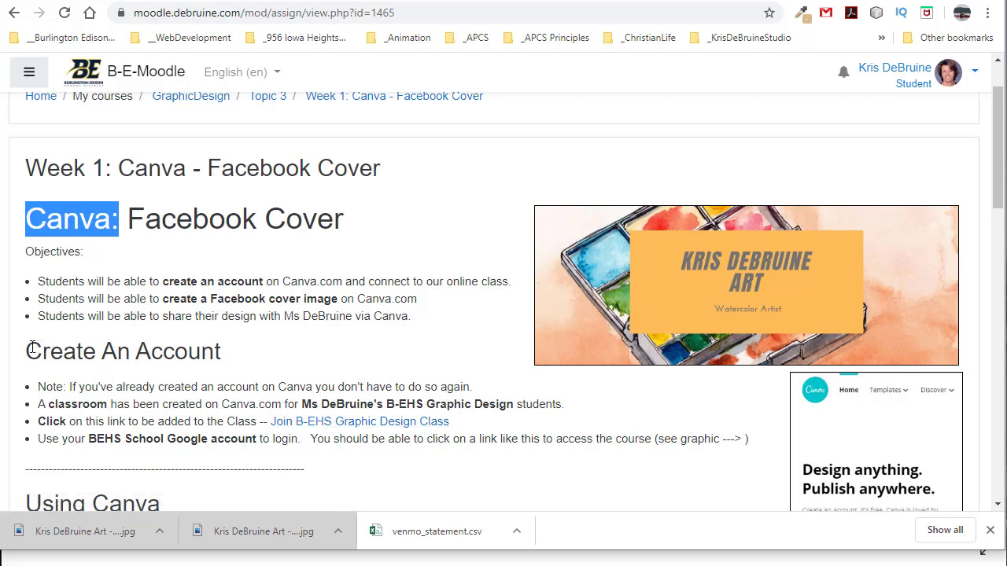
left_click_drag(29, 351, 281, 360)
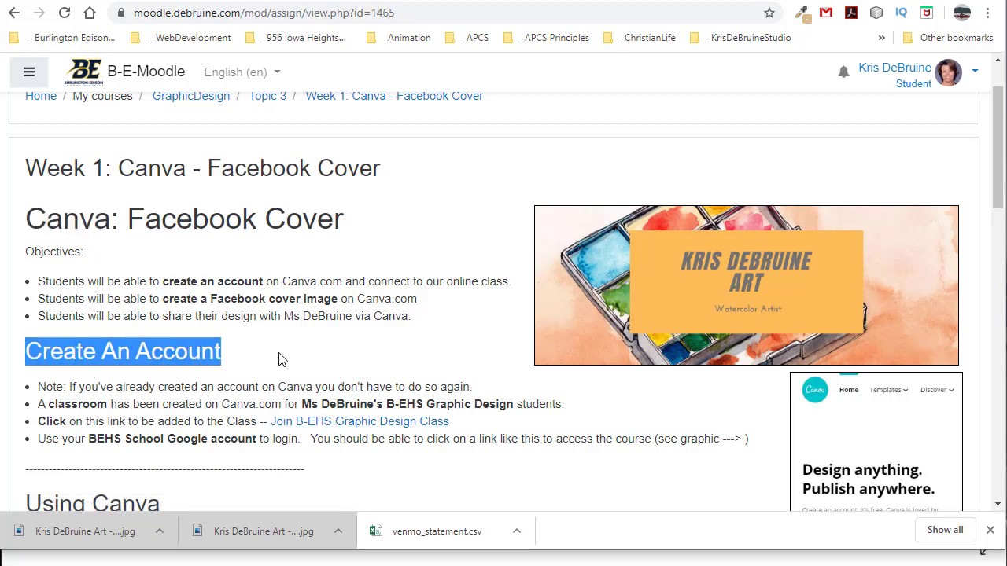
Join the B-EHS Graphic Design class on Canva and check the Canva web address.
left_click(335, 423)
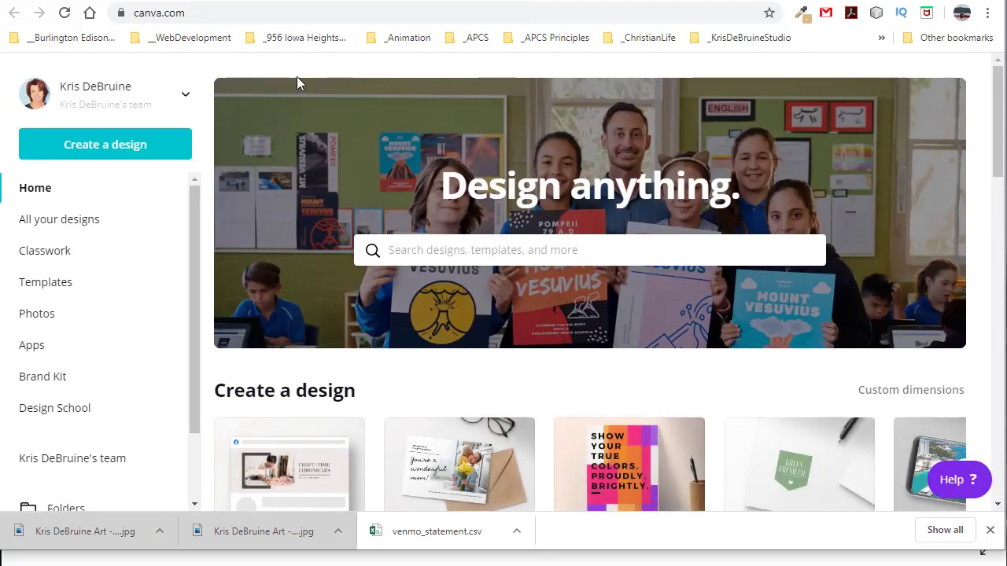
left_click_drag(210, 13, 152, 15)
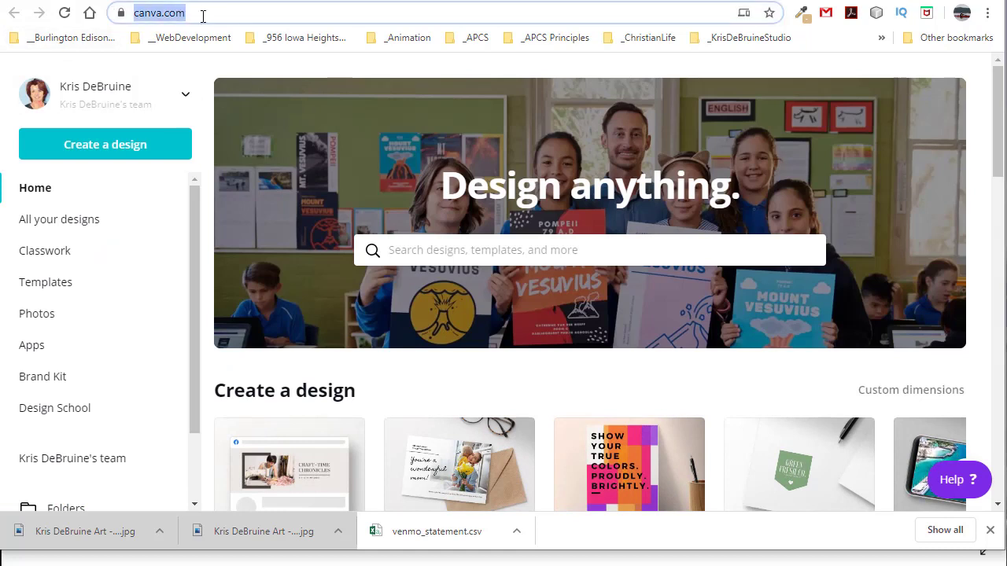
left_click(292, 15)
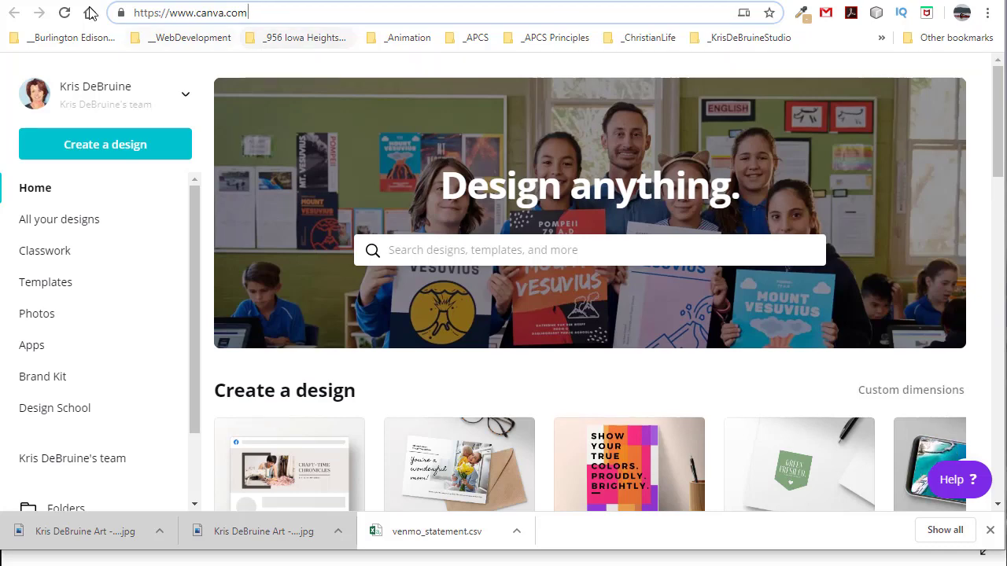
Review the Moodle assignment page again, then return to the Canva home page.
key("ctrl+Tab")
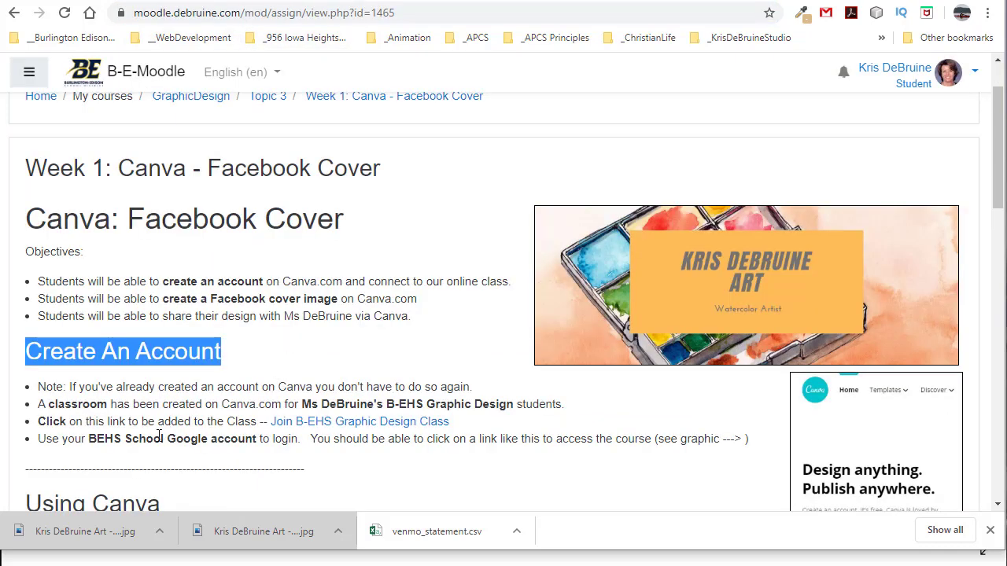
scroll(861, 479, "down", 2)
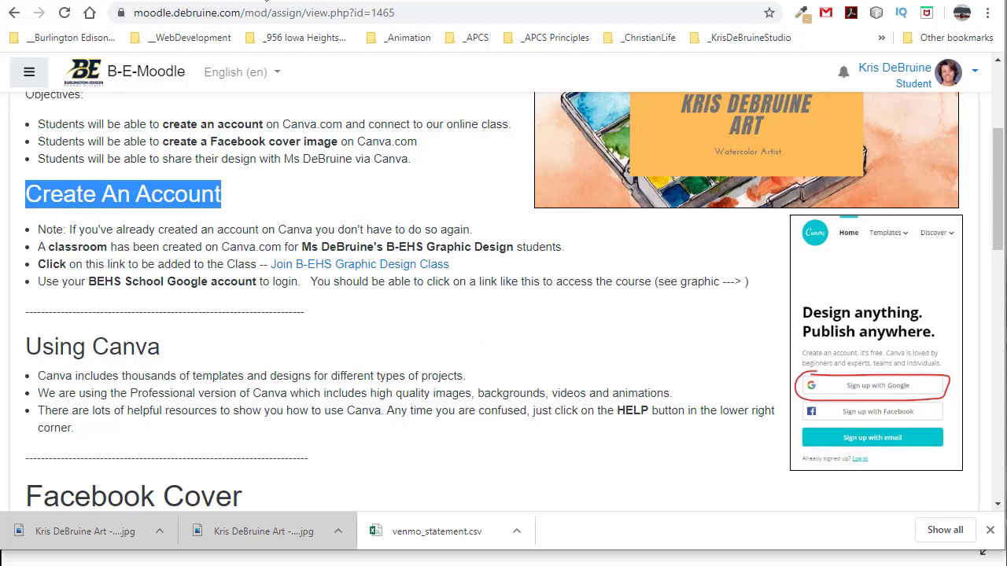
left_click(266, 2)
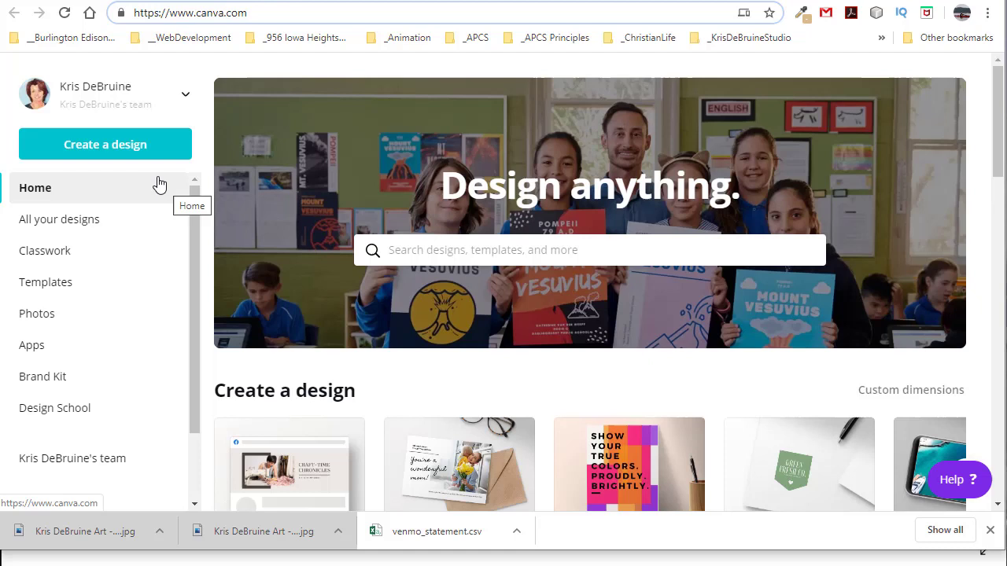
Search the design types for 'faceboo' and start a blank Facebook Cover.
left_click(88, 151)
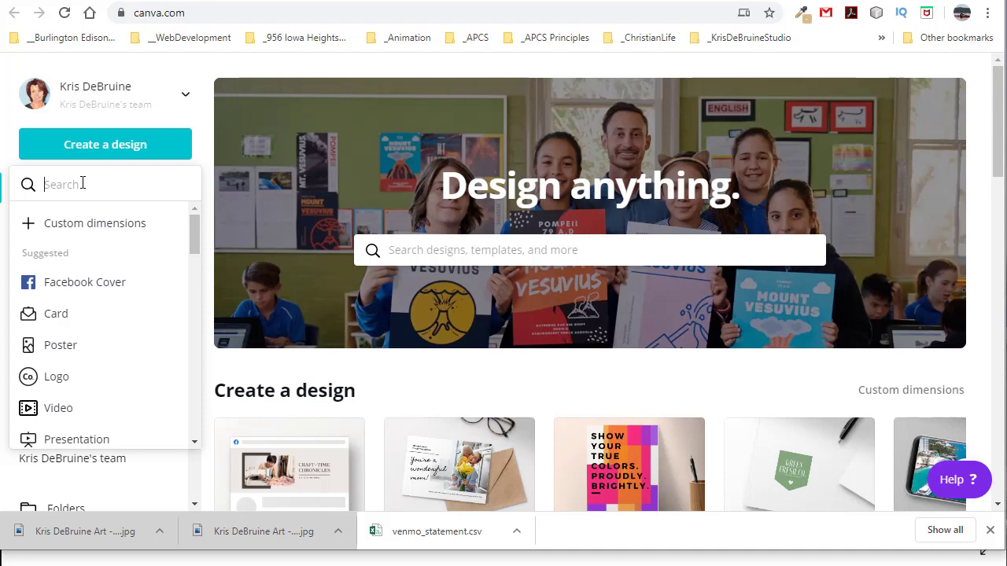
type("facebook")
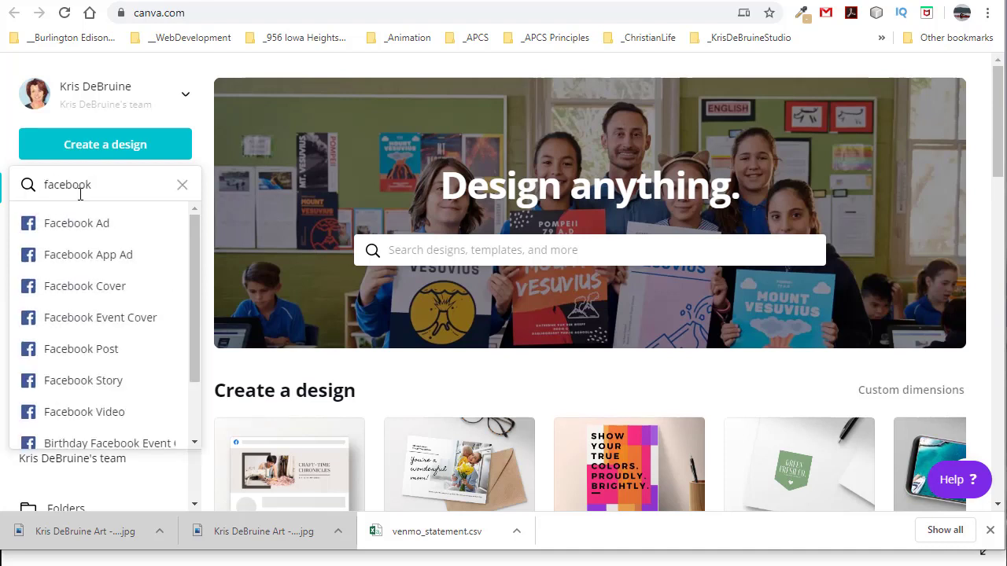
left_click(76, 288)
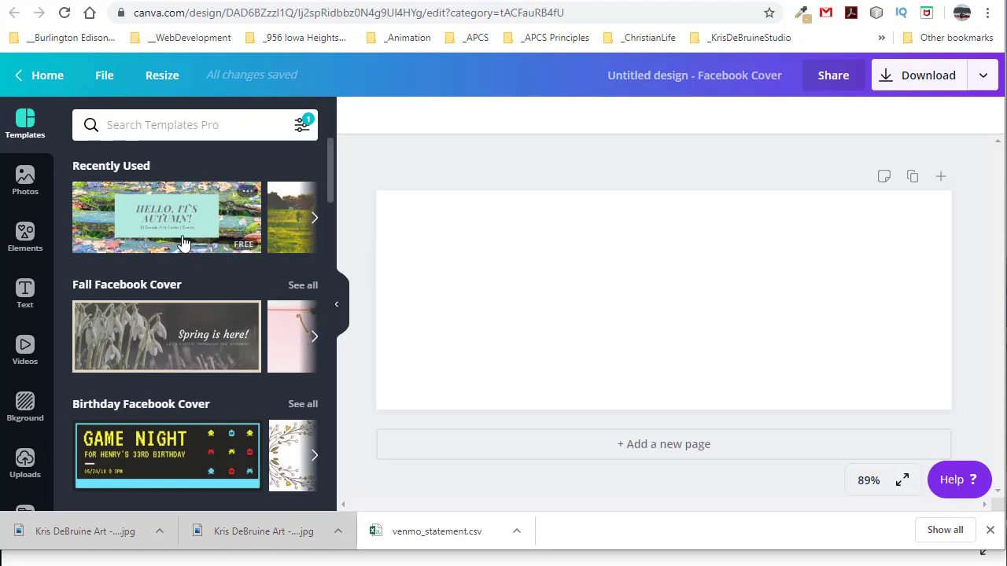
Apply the HELLO, IT'S AUTUMN! template and delete its leaf background photo.
scroll(205, 297, "down", 7)
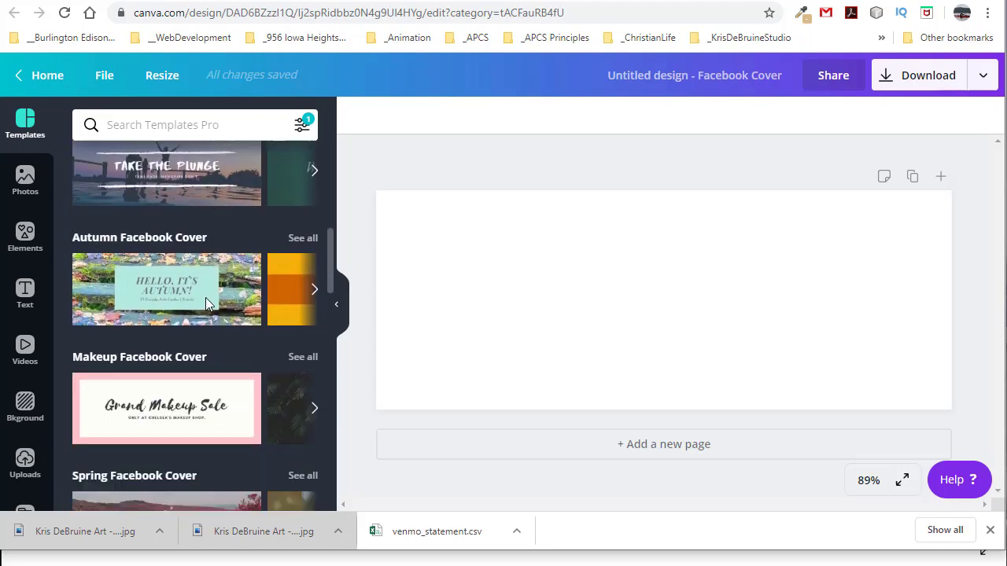
scroll(206, 305, "down", 10)
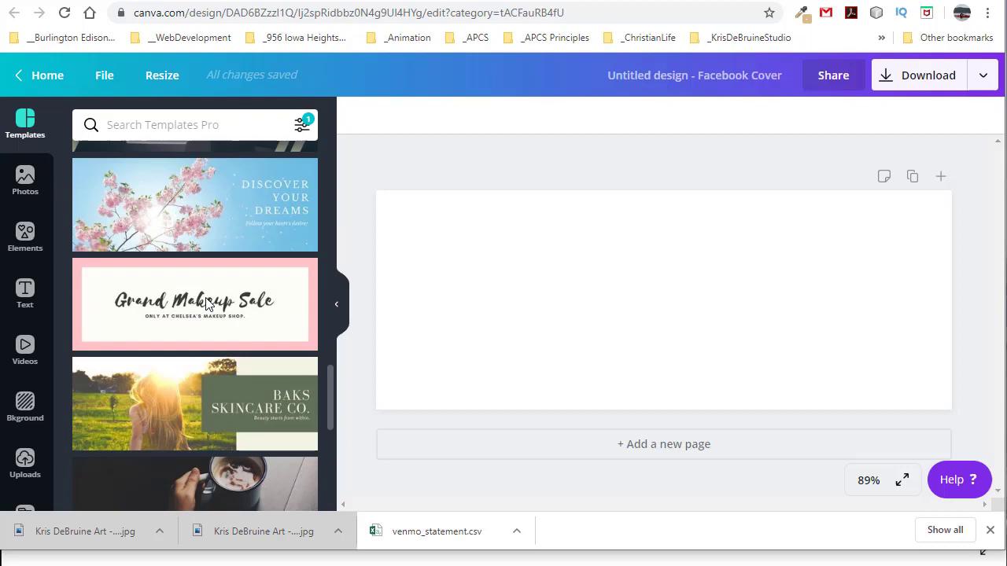
scroll(205, 297, "down", 7)
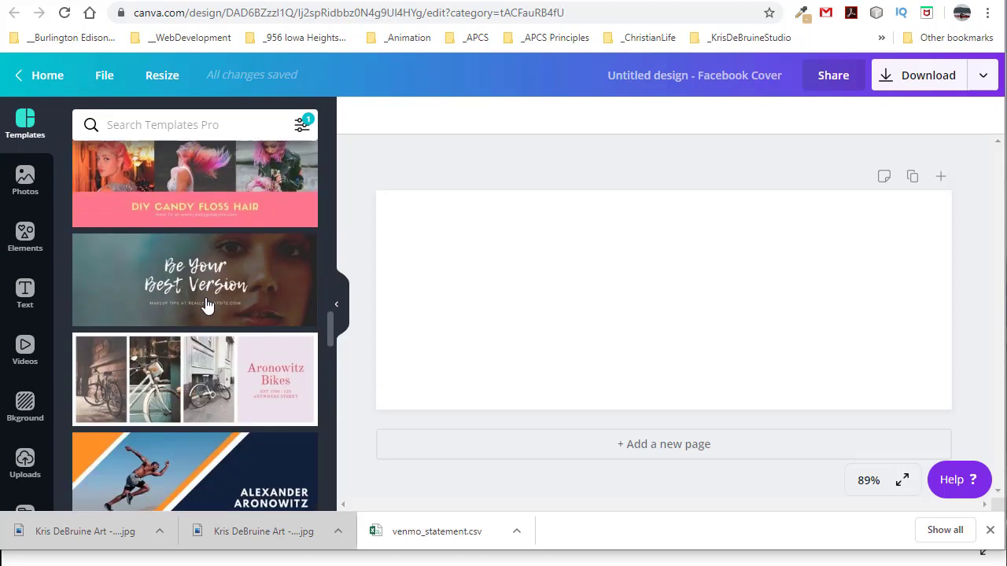
scroll(207, 305, "up", 20)
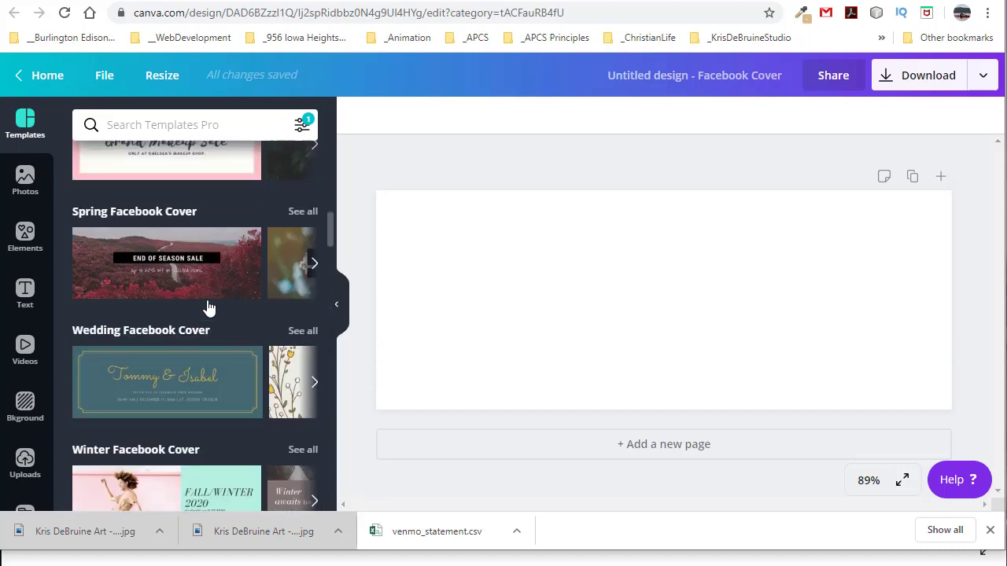
scroll(208, 300, "up", 4)
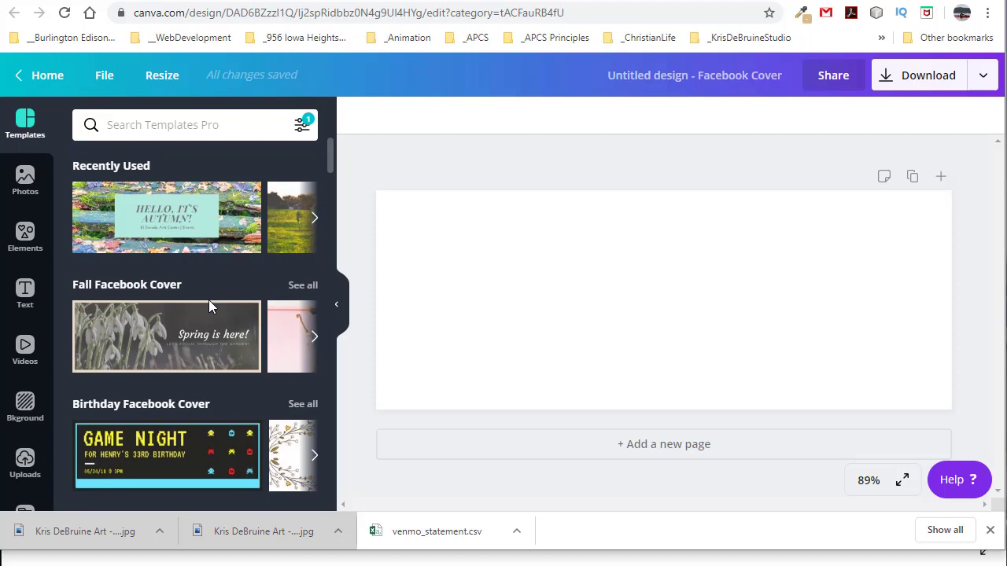
left_click(171, 223)
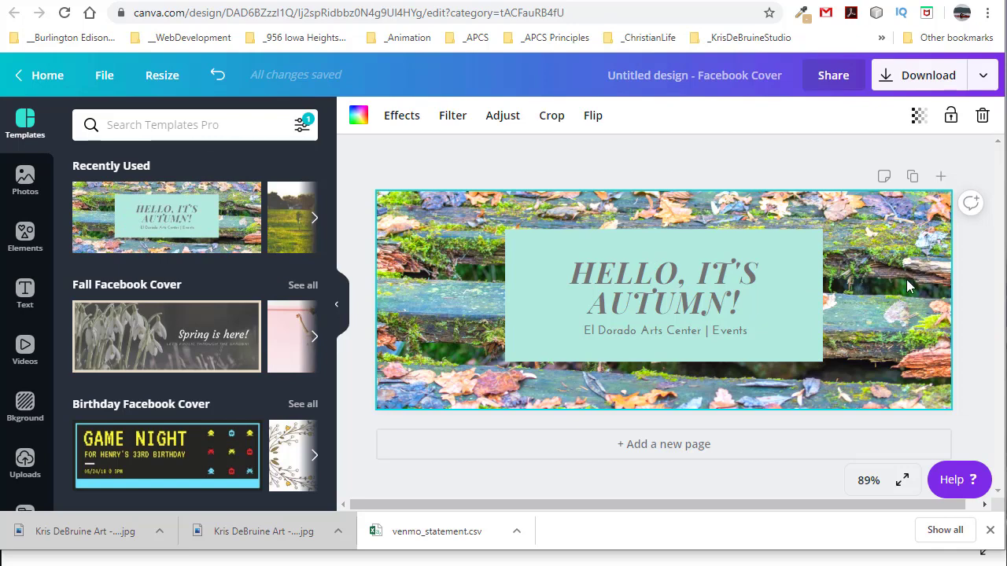
double_click(864, 298)
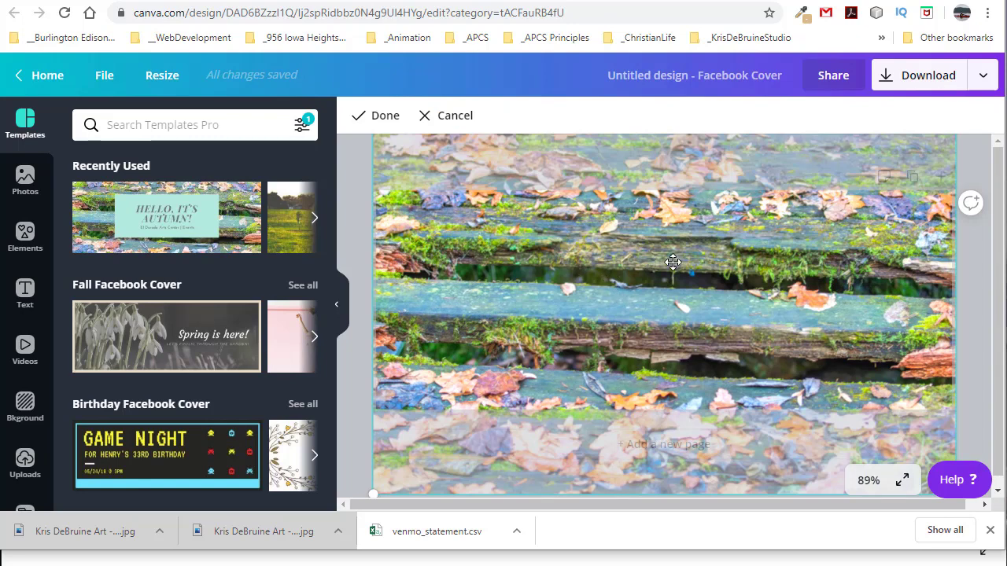
key("Delete")
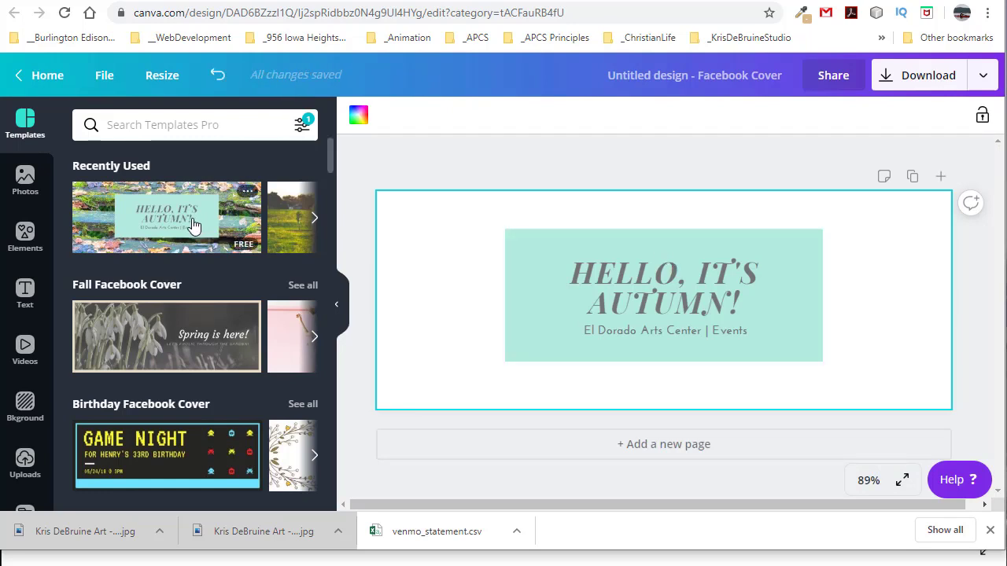
Go from the Photos panel to Uploads to view previously uploaded images.
left_click(23, 182)
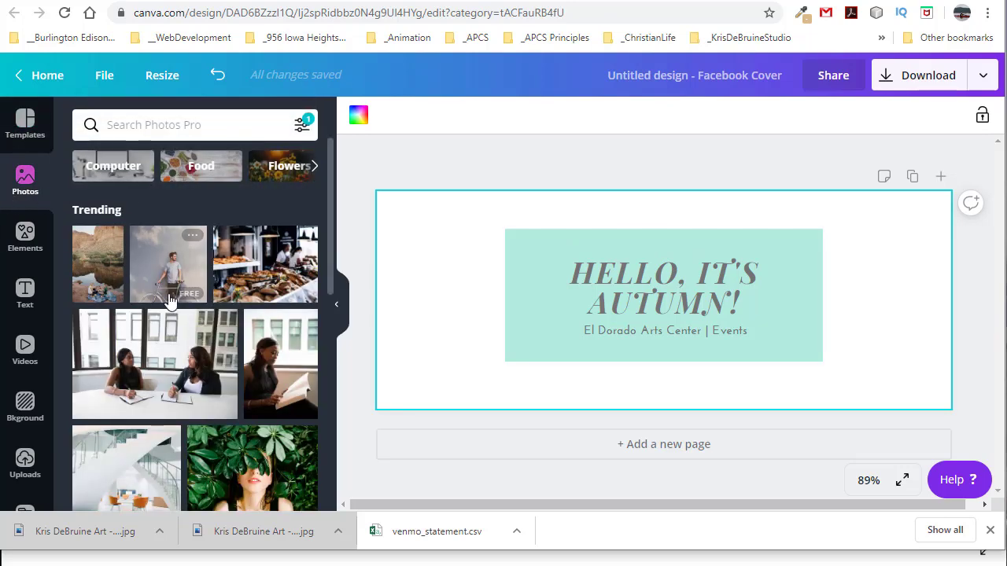
scroll(169, 300, "down", 10)
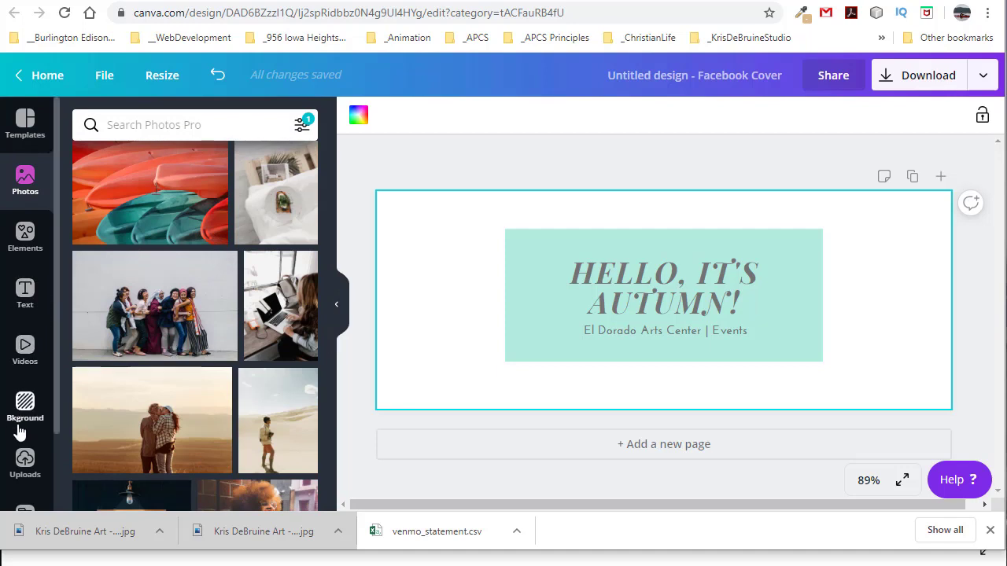
scroll(19, 433, "down", 2)
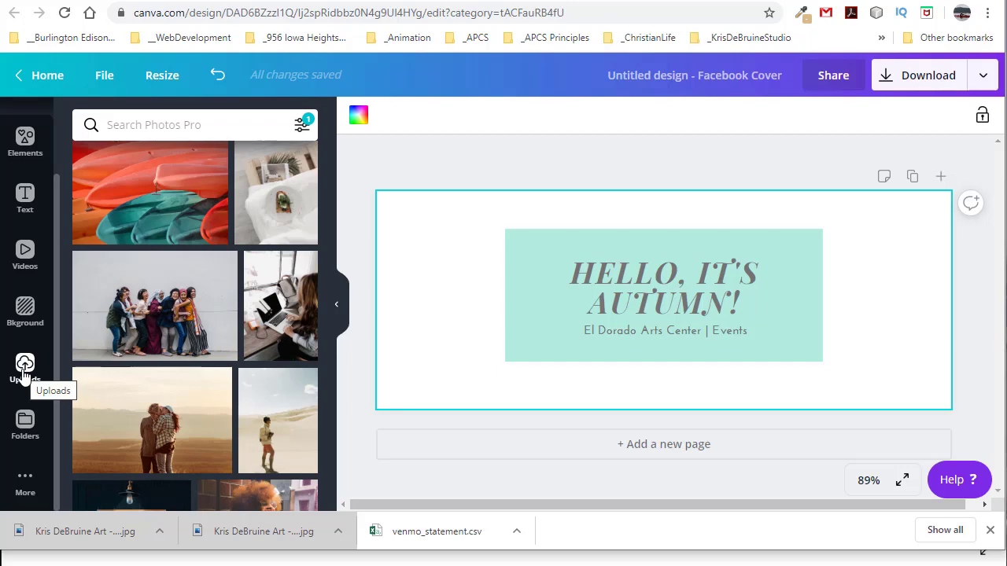
left_click(24, 369)
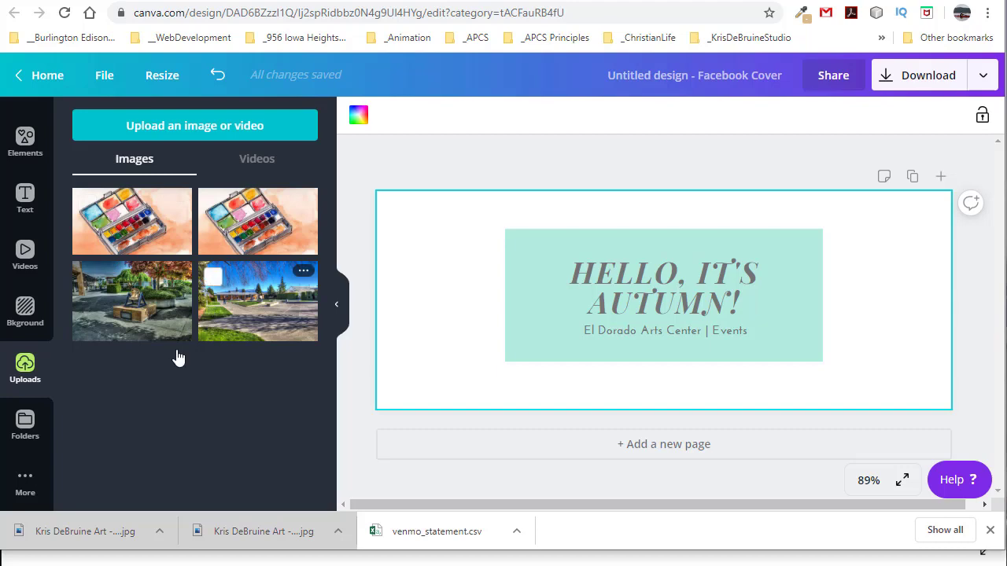
mouse_move(182, 337)
Upload WatercolorPalette16x9.jpg from the computer into Canva.
left_click(141, 128)
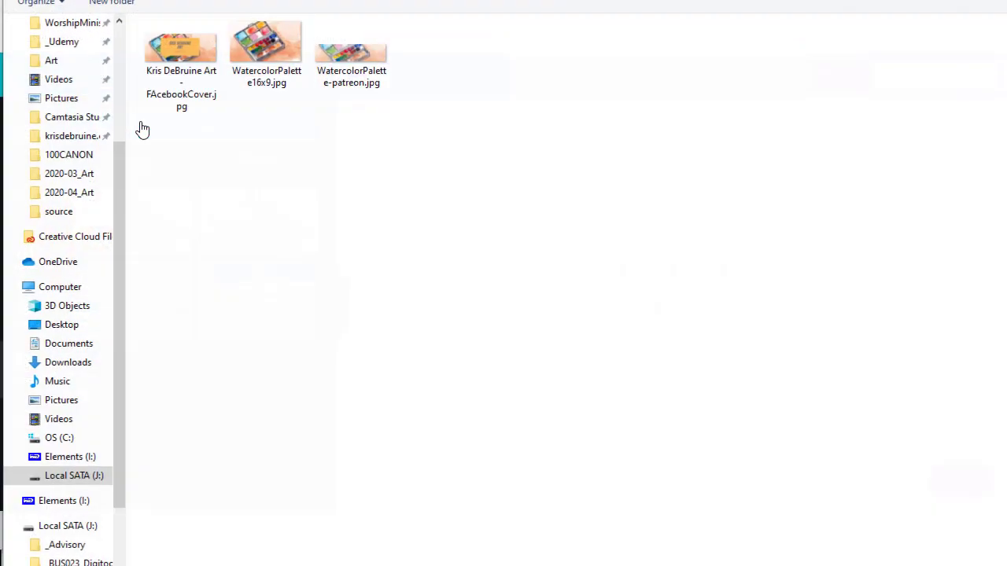
left_click(250, 50)
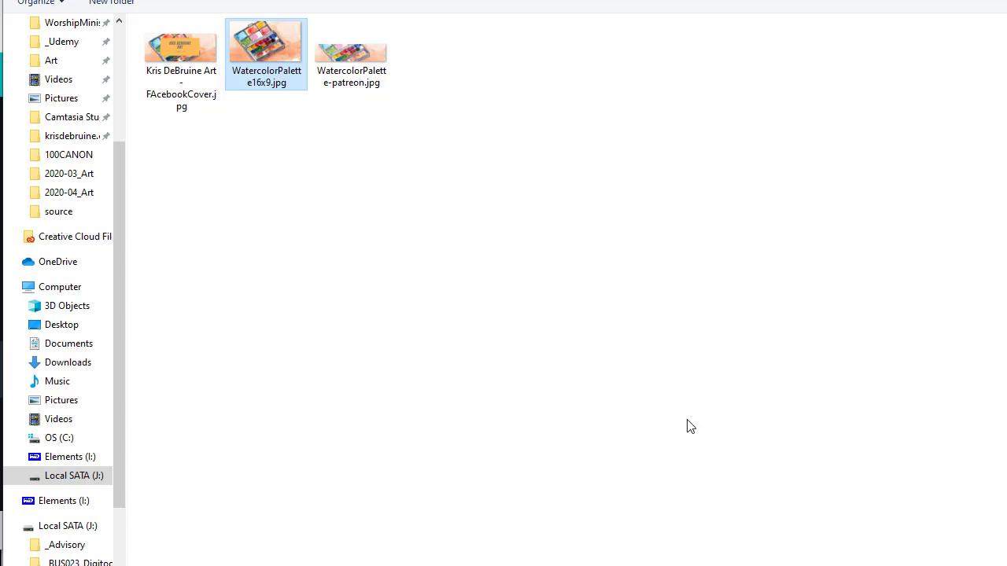
key("Return")
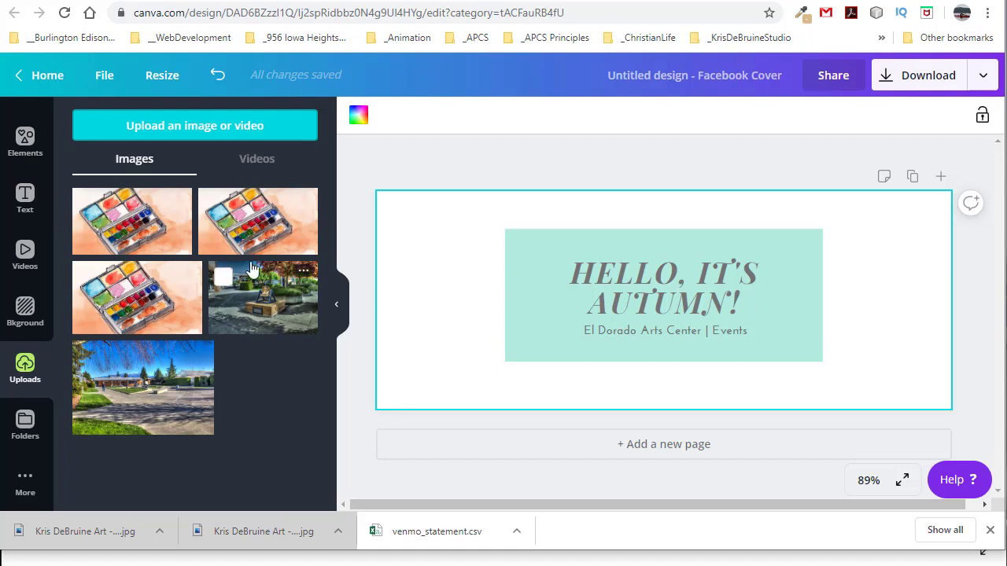
Place the watercolor palette image, moved and enlarged to fill the whole cover behind the text box.
left_click(132, 225)
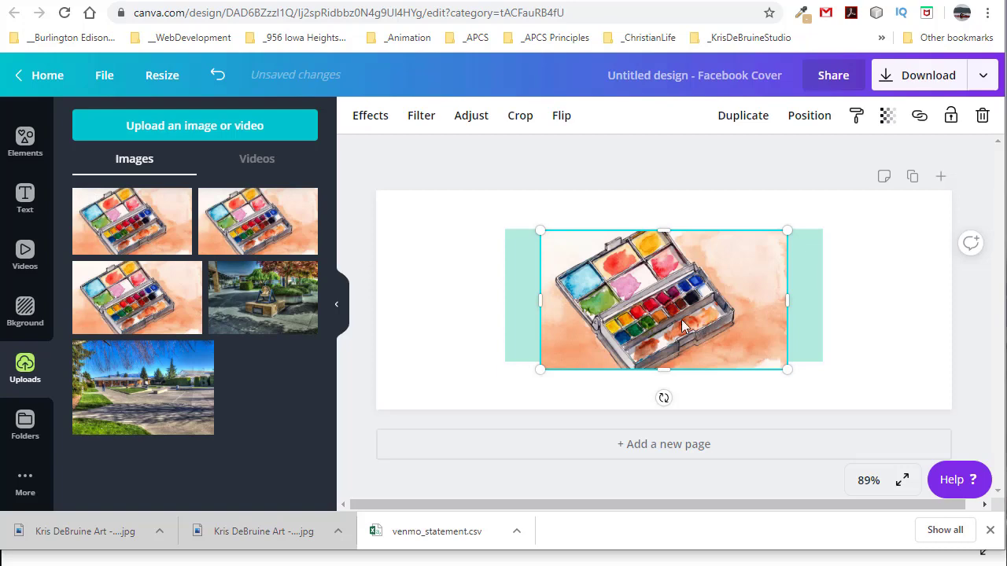
left_click_drag(708, 335, 545, 294)
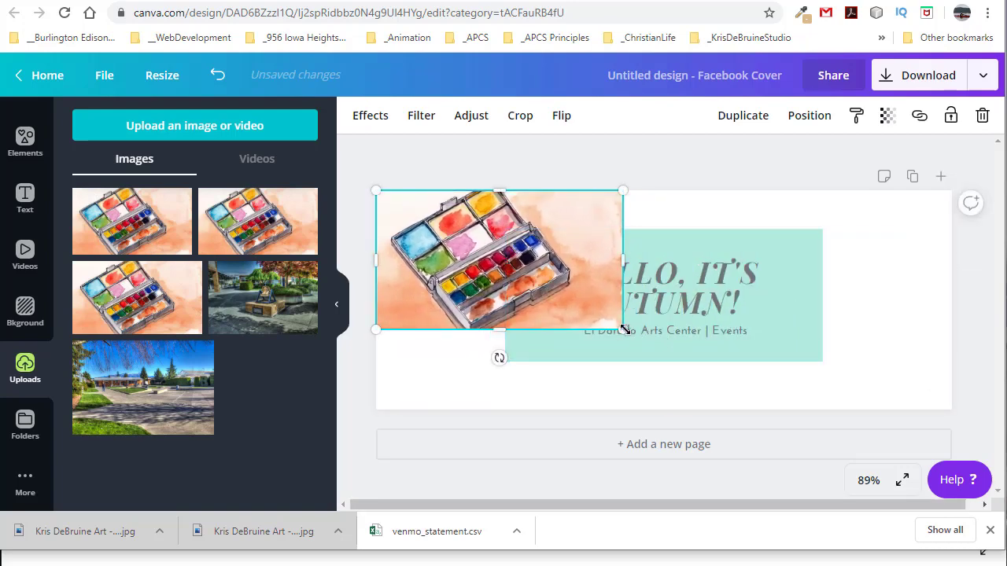
left_click_drag(623, 329, 968, 431)
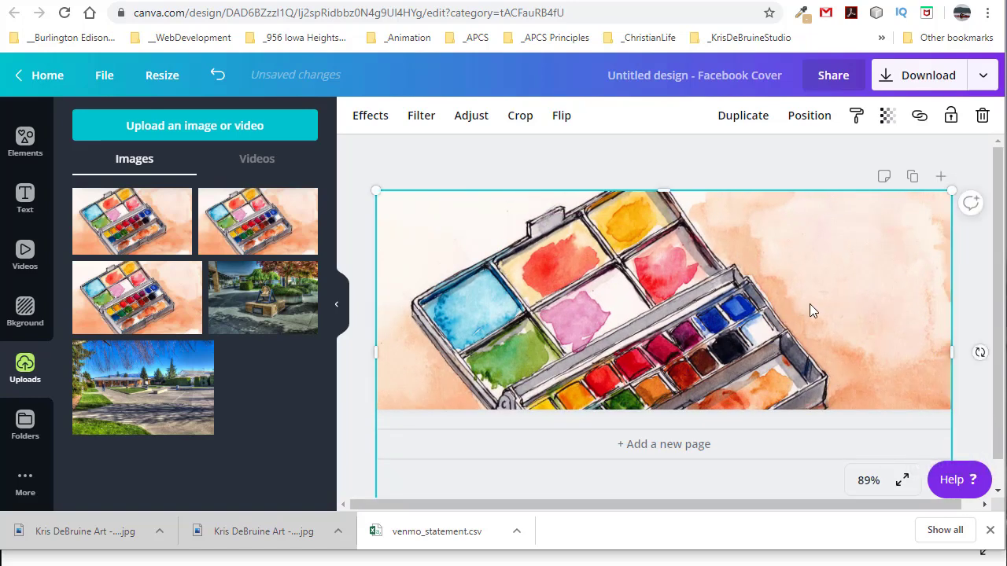
left_click_drag(811, 310, 800, 285)
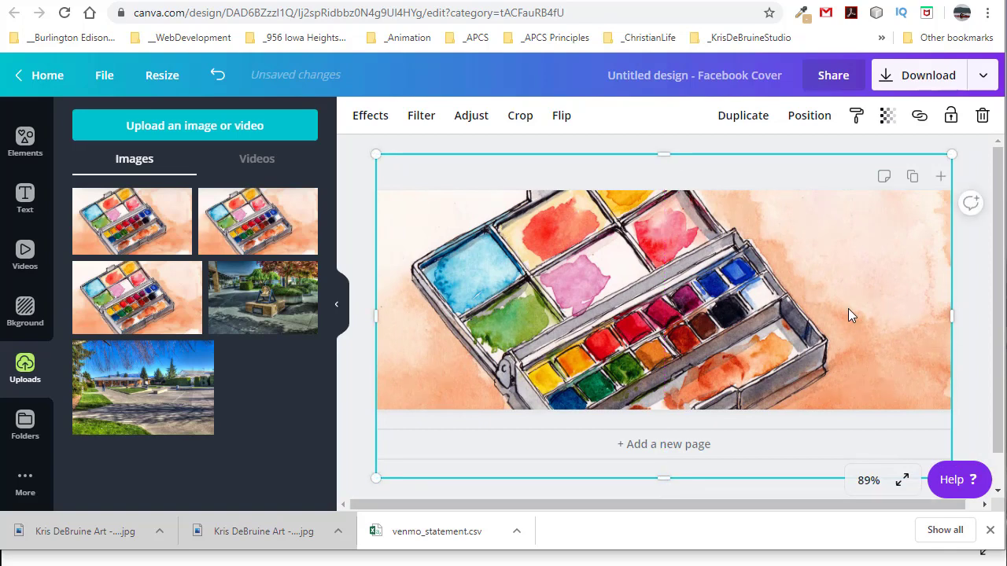
left_click(974, 281)
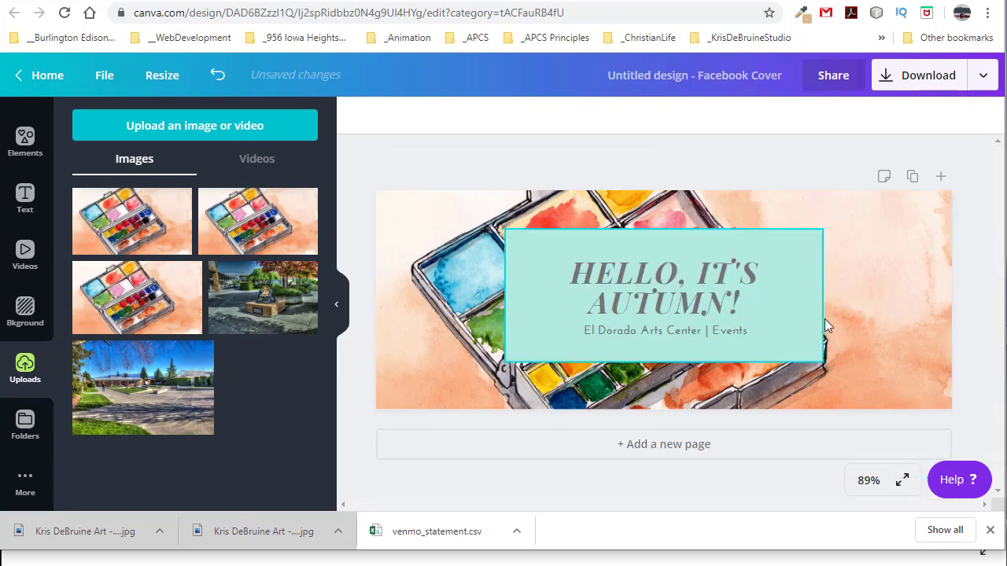
Replace HELLO, IT'S AUTUMN! with the artist's name plus ART and select the new headline.
left_click(602, 275)
left_click_drag(572, 273, 784, 304)
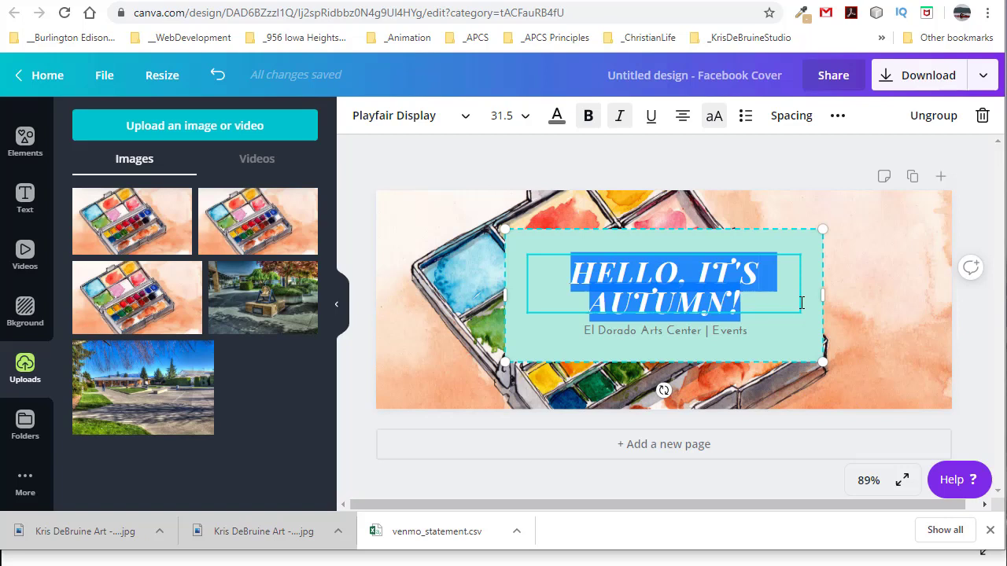
type("KRIS")
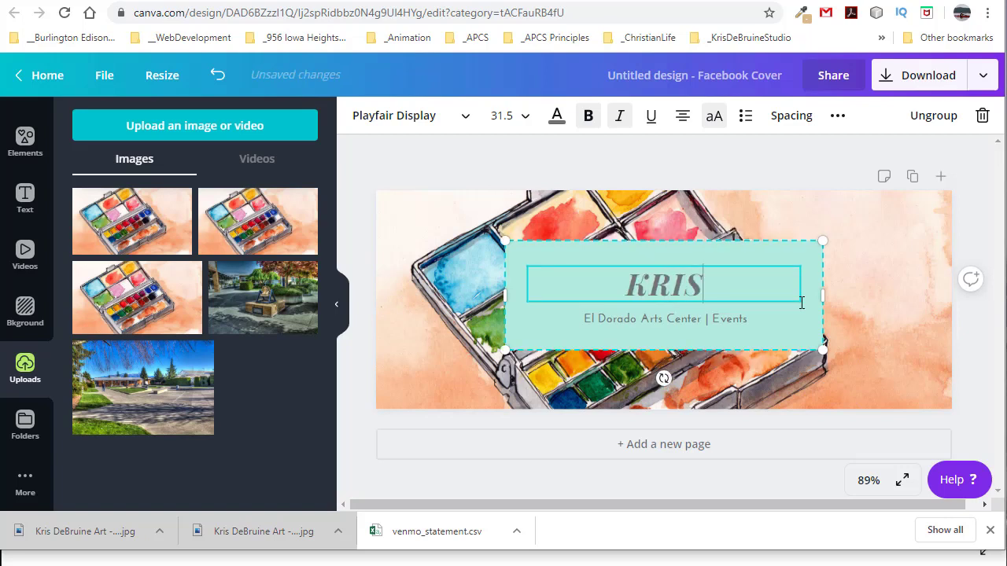
type(" DEBRUIN")
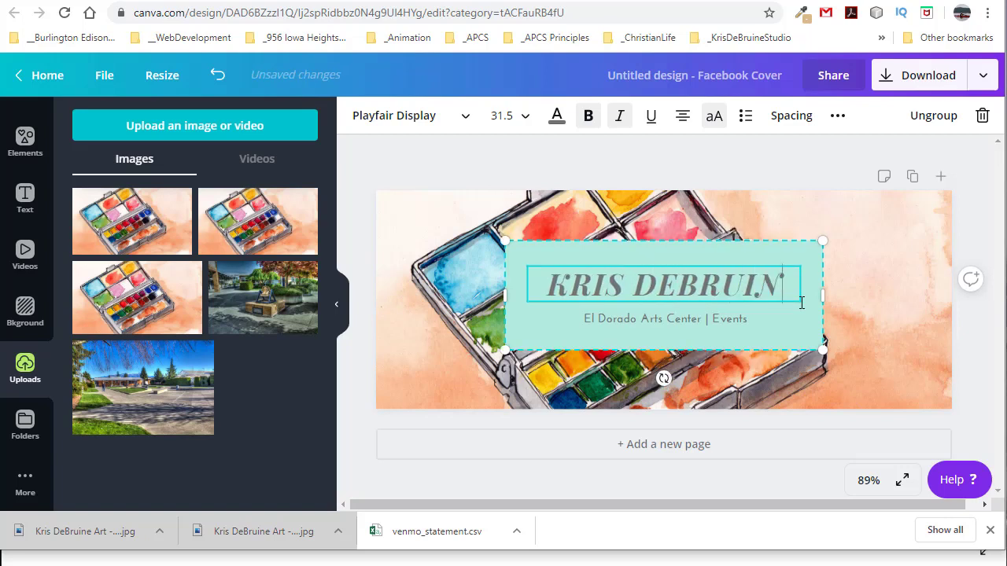
type("E ")
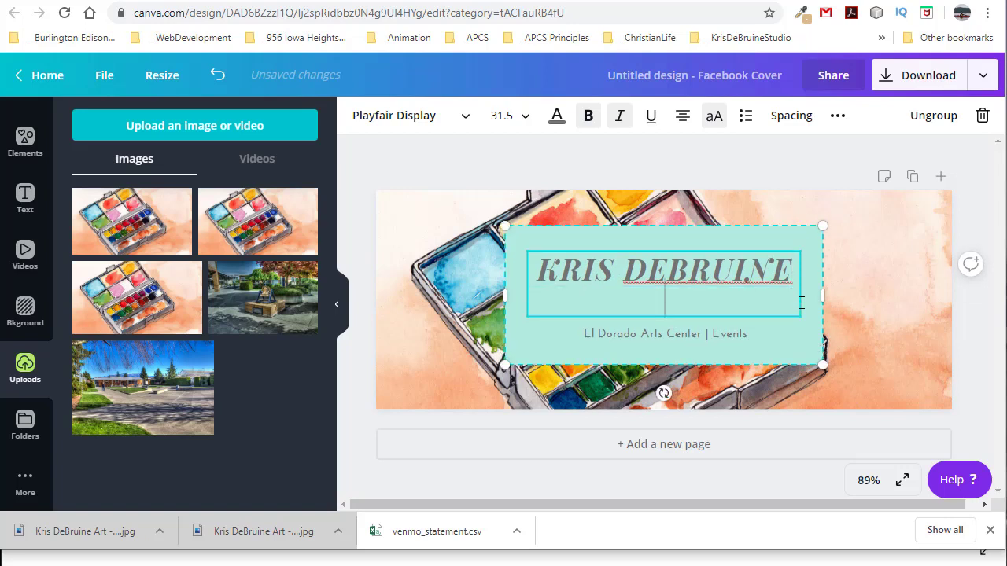
type("ART")
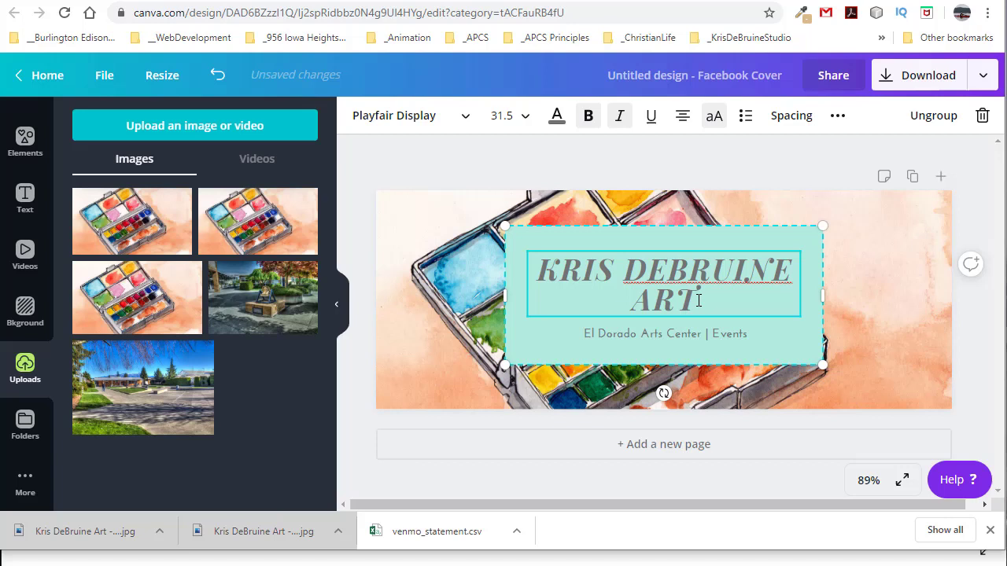
left_click_drag(698, 297, 536, 270)
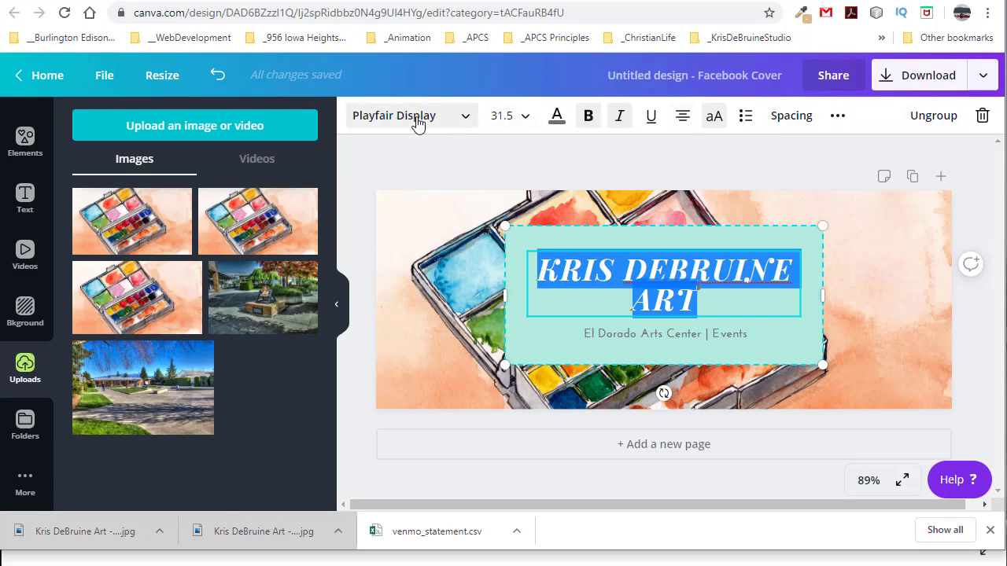
Change the artist-name headline font to Anton and finish editing the text.
left_click(445, 124)
scroll(135, 421, "down", 1)
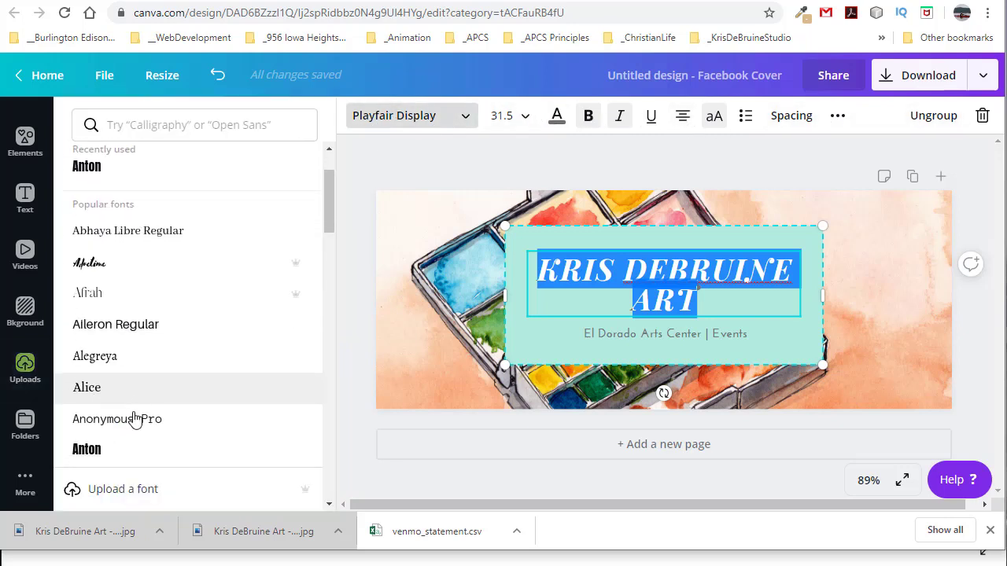
scroll(135, 421, "down", 2)
left_click(295, 305)
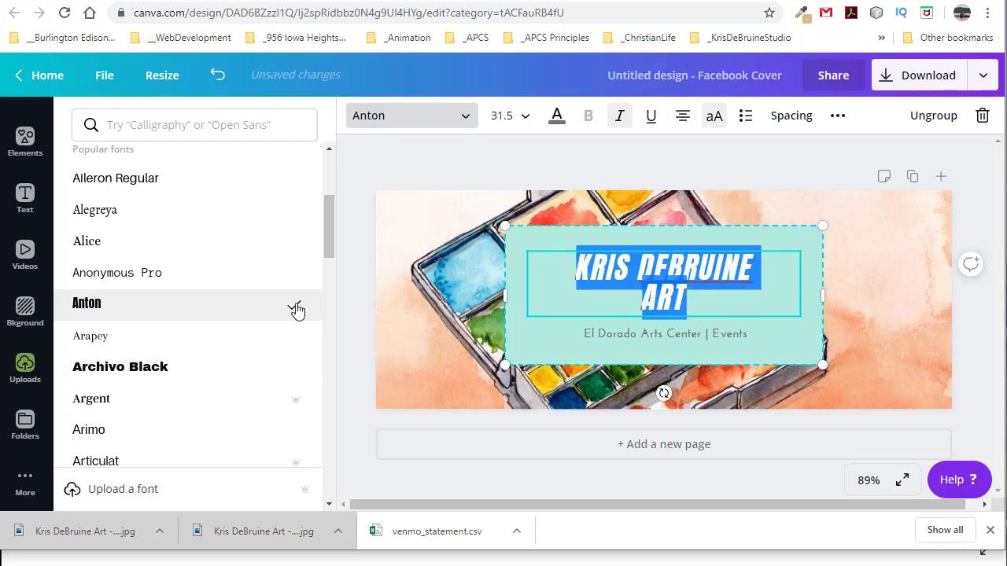
left_click(716, 302)
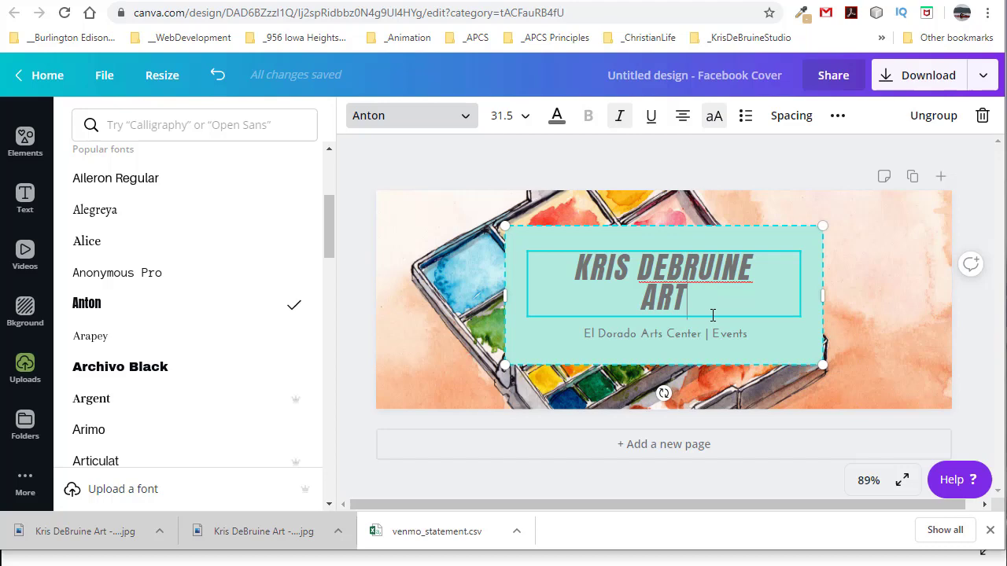
left_click(815, 350)
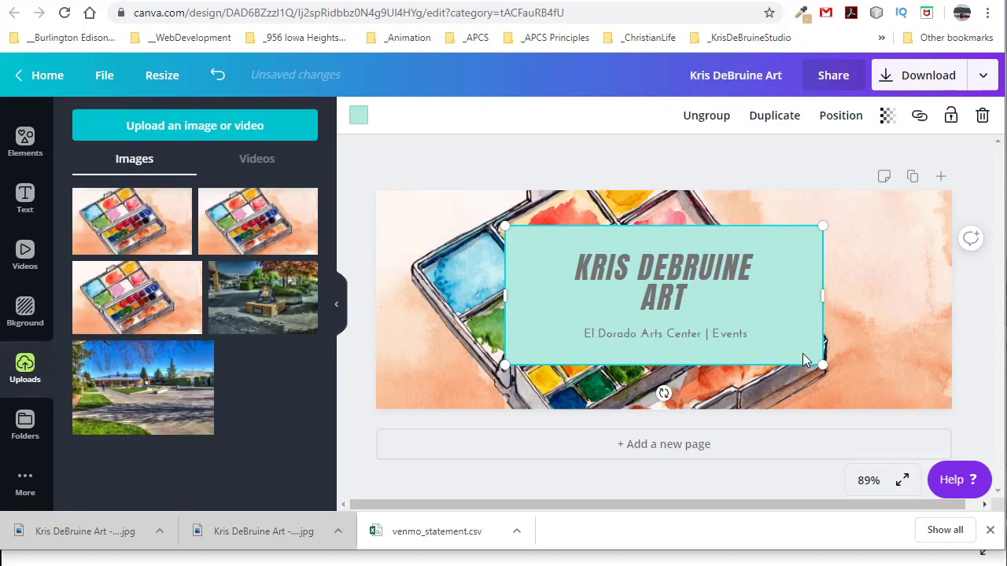
Fill the whole text box group with the light orange default colour.
left_click(794, 314)
left_click(807, 343)
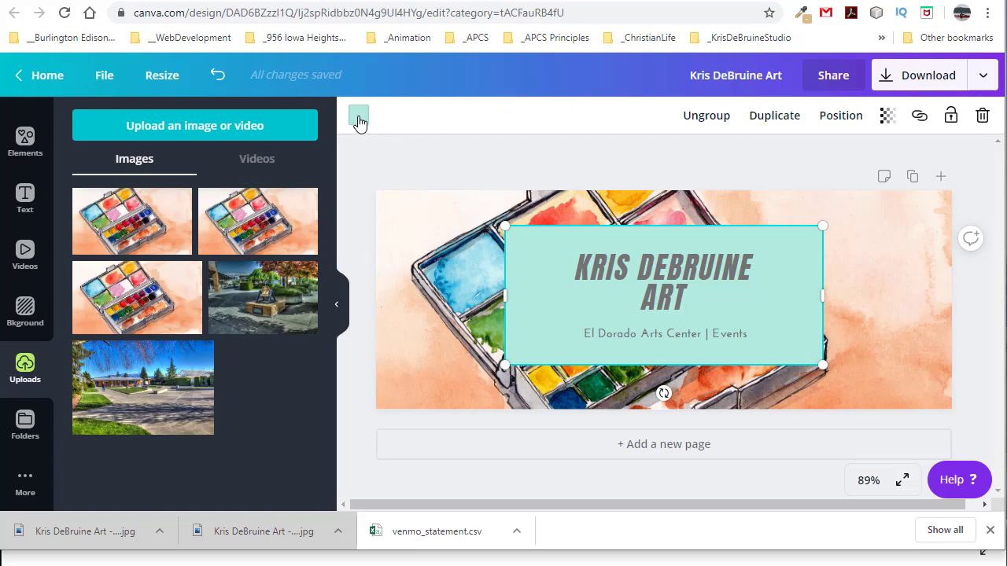
left_click(358, 116)
scroll(251, 330, "down", 1)
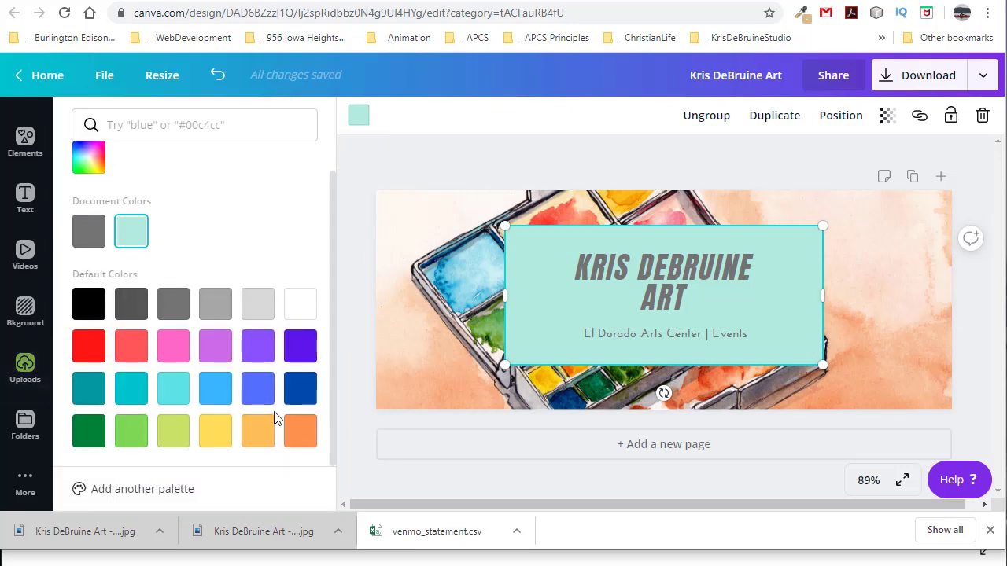
left_click(264, 433)
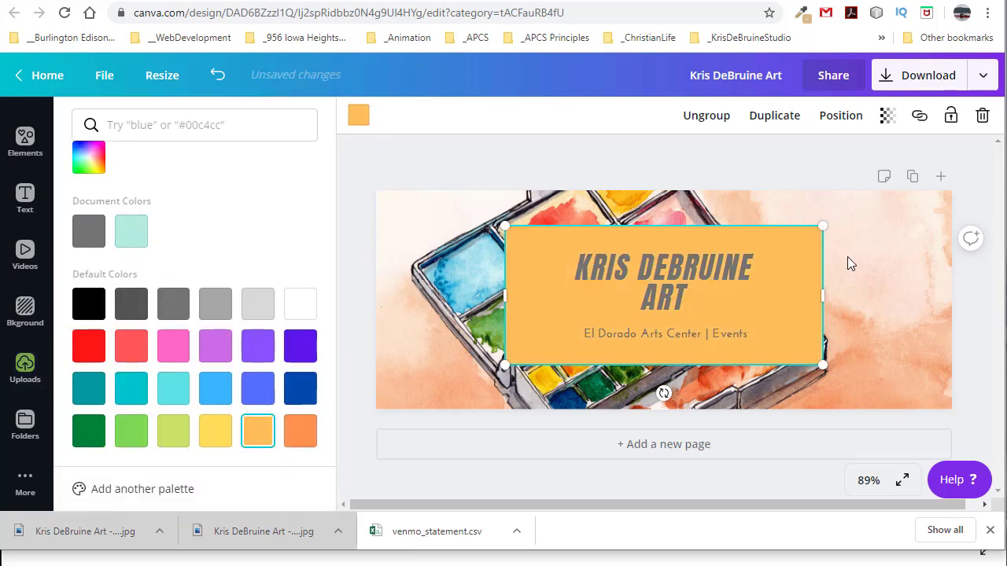
key("Escape")
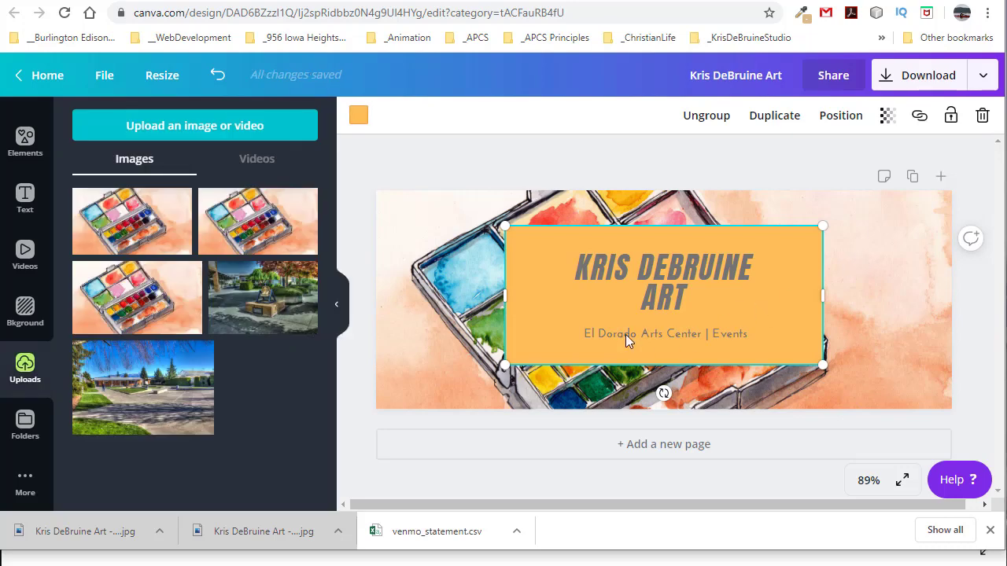
Replace the events line under the headline with the subtitle 'Watercolor Artist'.
left_click(625, 334)
left_click_drag(585, 334, 781, 335)
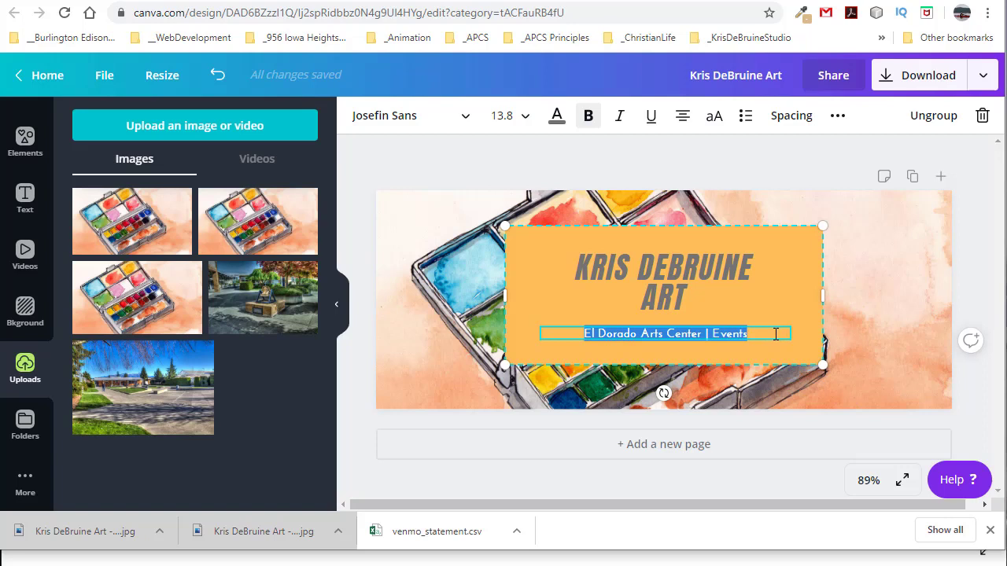
type("Waterco")
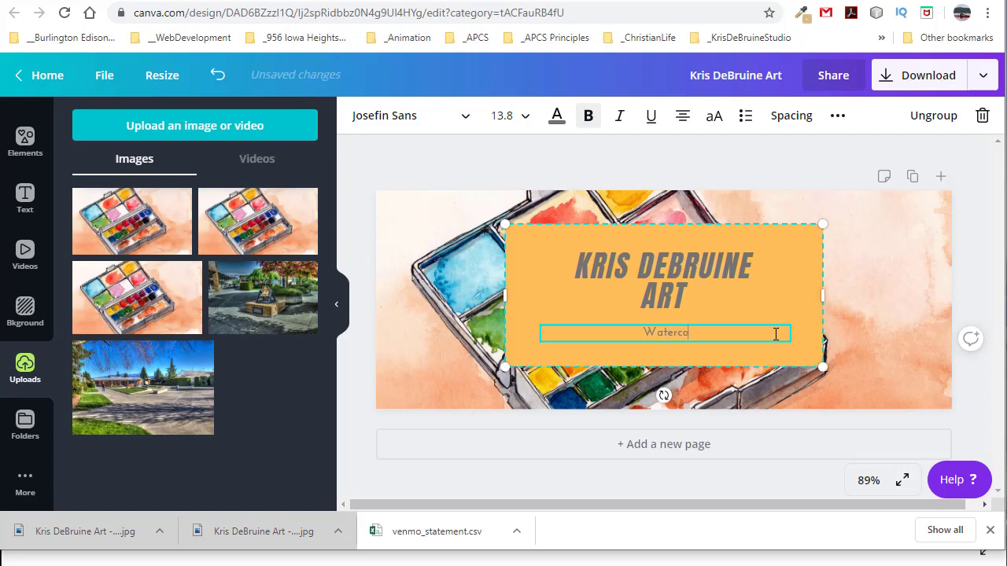
type("lor Artist")
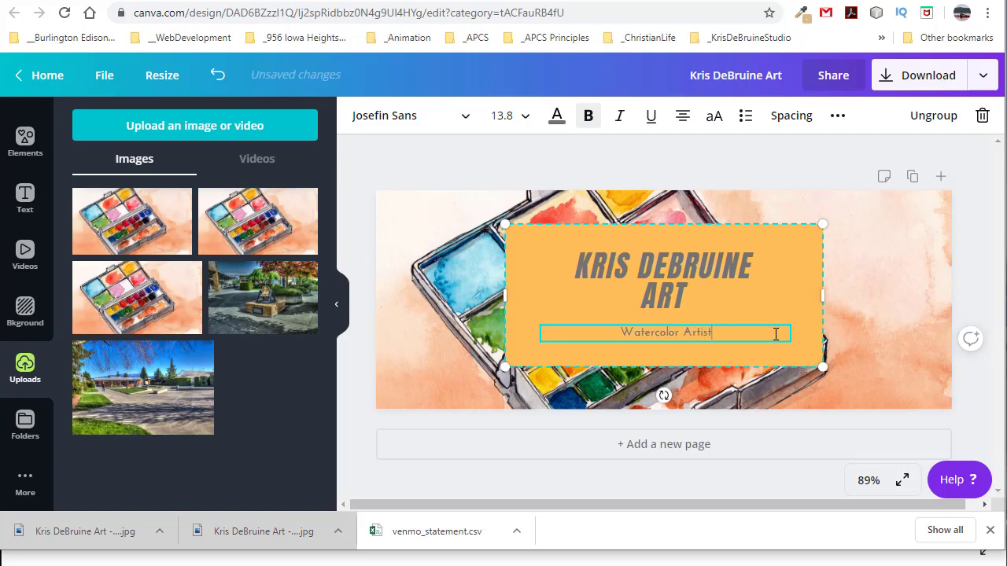
left_click(810, 312)
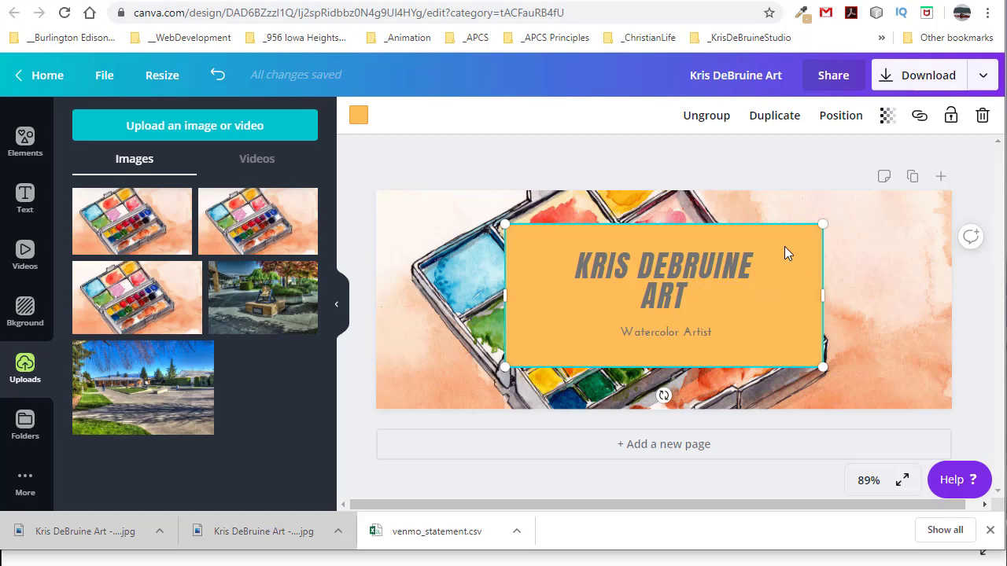
Change the team's access to the cover to Can view so they cannot edit it.
left_click(834, 81)
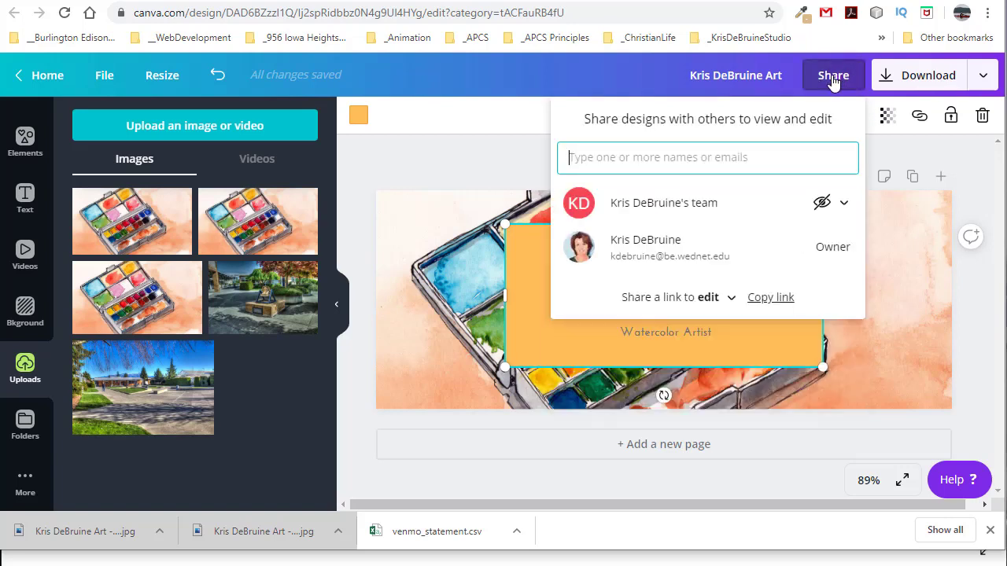
left_click(844, 206)
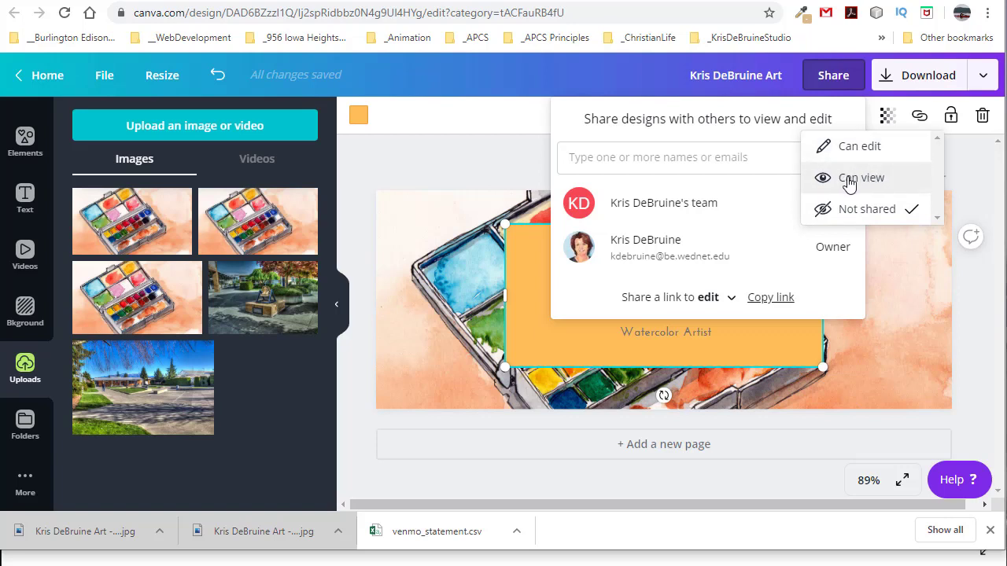
left_click(881, 183)
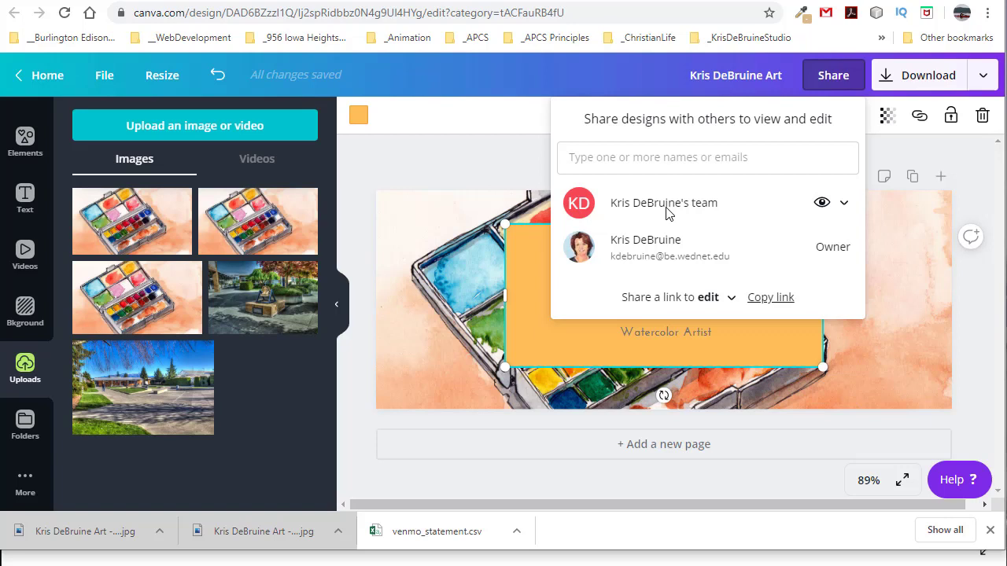
left_click(634, 73)
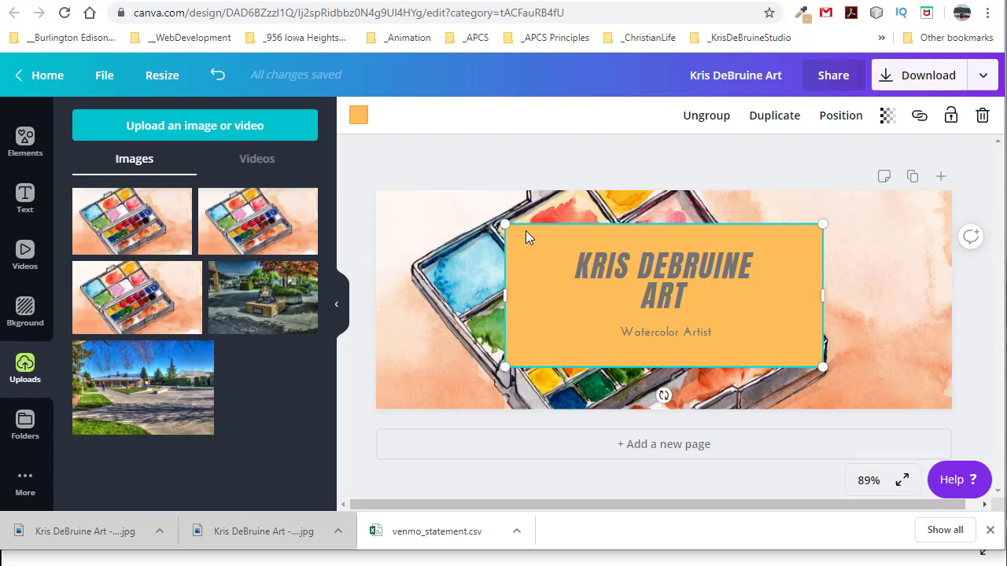
Return to Canva's Home page and find the finished cover in the Your designs row.
left_click(44, 76)
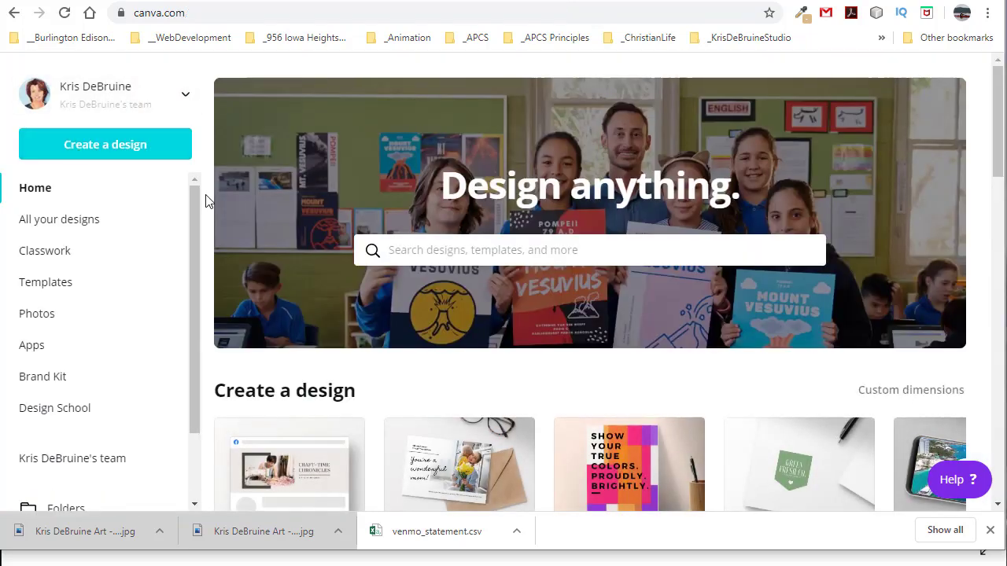
scroll(477, 246, "down", 3)
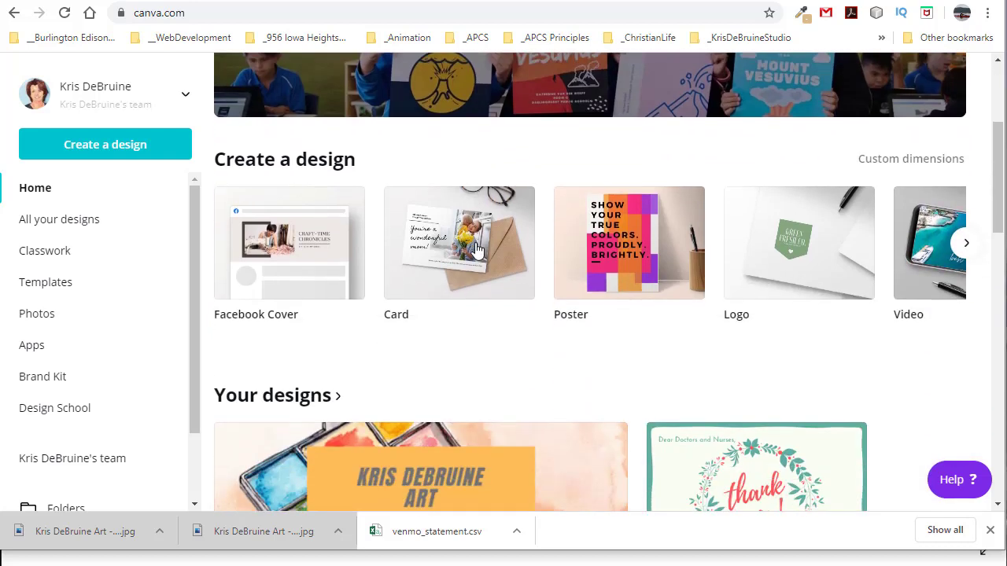
scroll(475, 249, "down", 4)
scroll(411, 270, "up", 1)
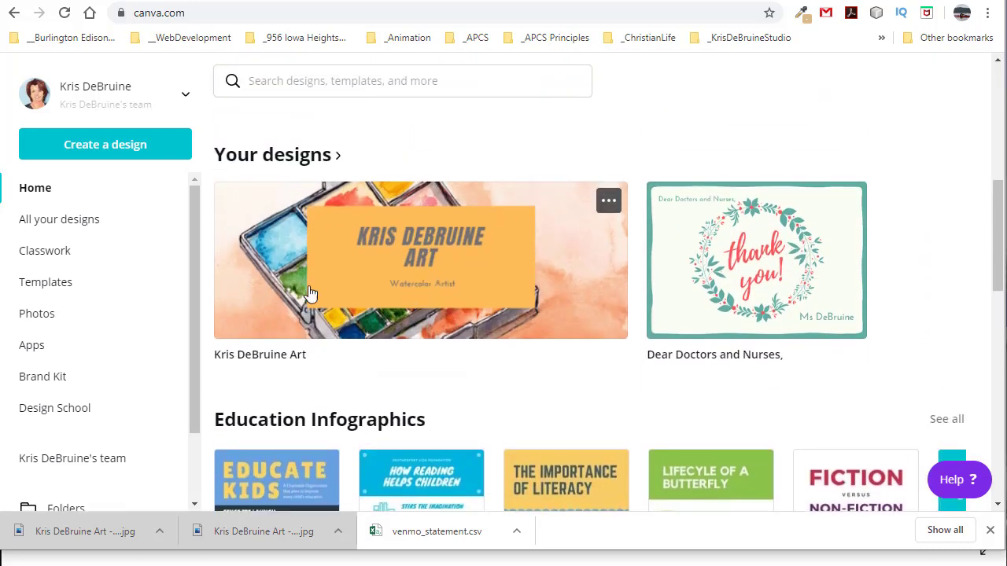